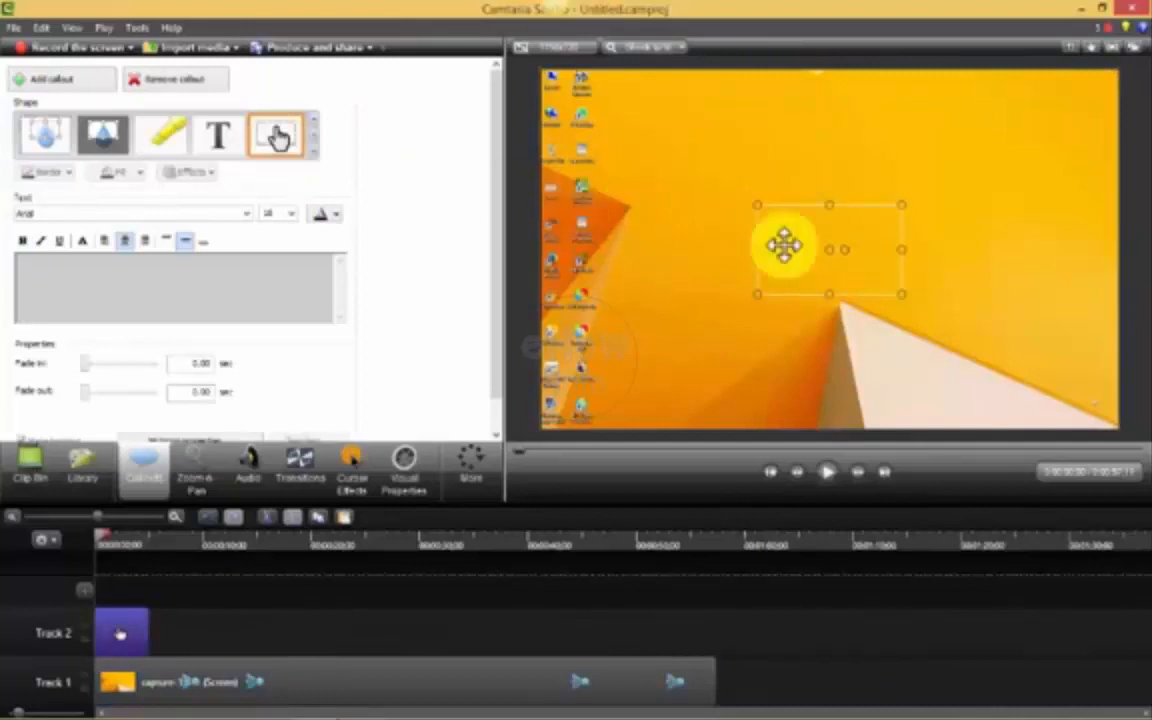
Enlarge the hotspot callout, move it to the upper part of the video and enter the text "ggfgfhfhdgdghdhgdhsshshsh".
{"action": "left_click_drag", "start_coordinate": [760, 292], "coordinate": [641, 312]}
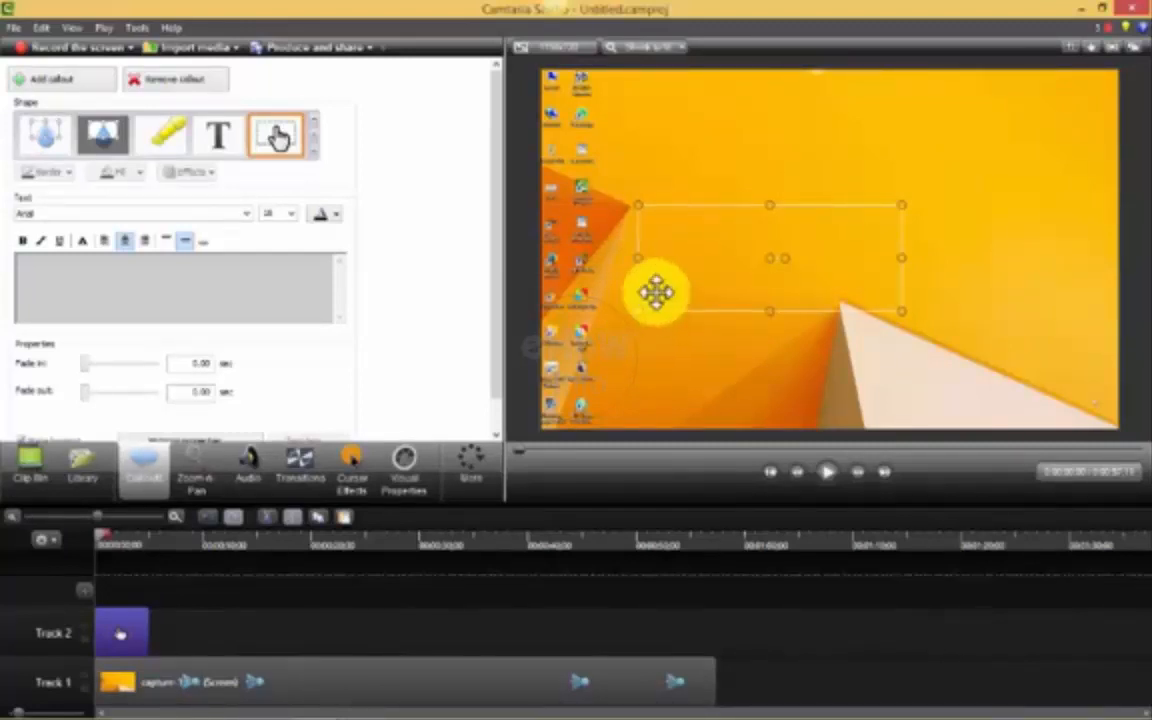
{"action": "left_click_drag", "start_coordinate": [679, 255], "coordinate": [683, 170]}
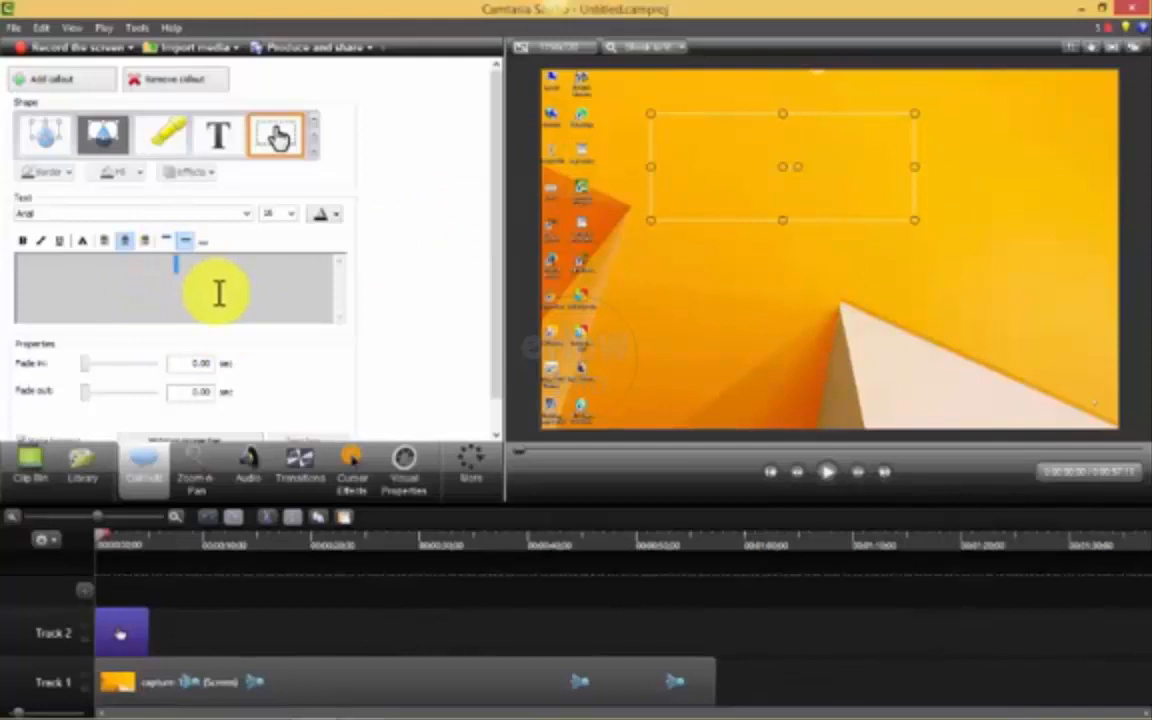
{"action": "type", "text": "gfhfhdgdghdhgdhs"}
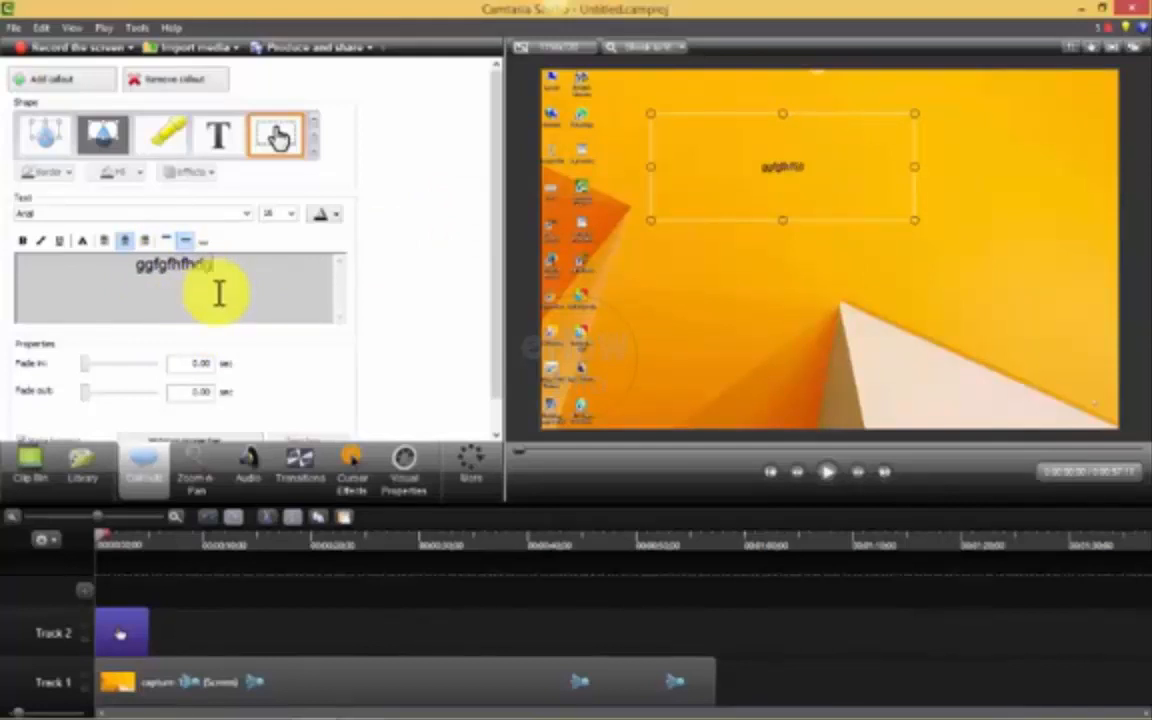
{"action": "type", "text": "ahshsh"}
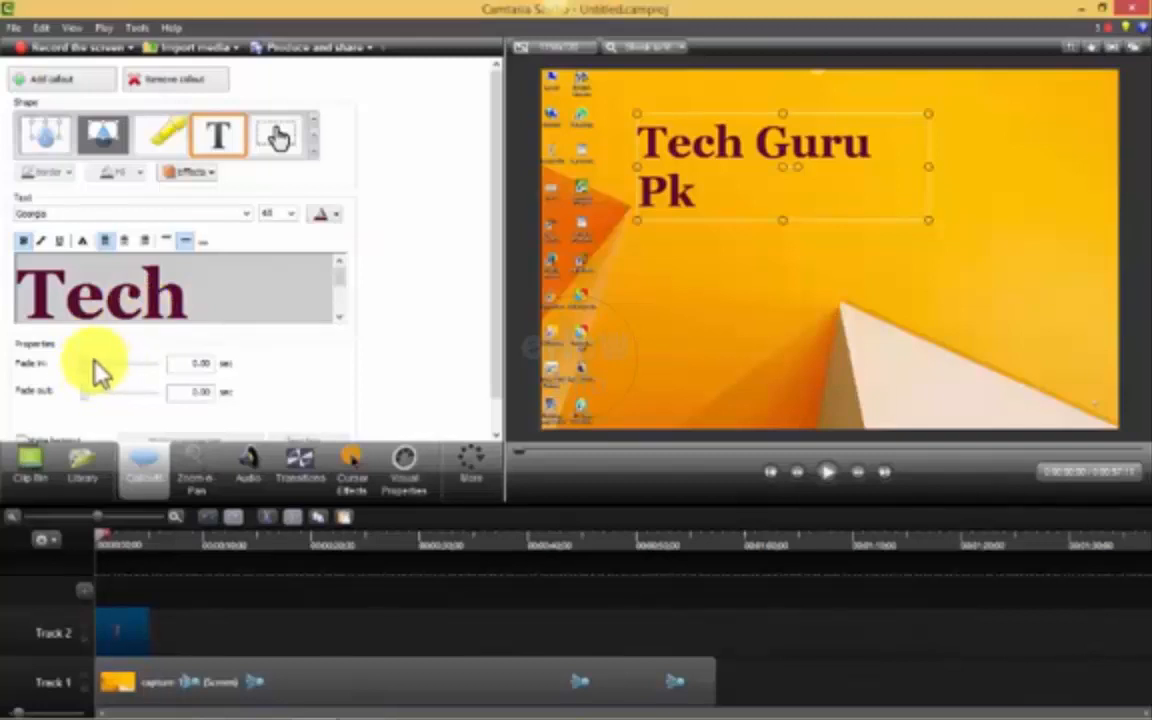
Give the "Tech Guru Pk" text callout a short fade-in and longer fade-out, place it at the timeline start and preview it.
{"action": "left_click_drag", "start_coordinate": [90, 377], "coordinate": [150, 398]}
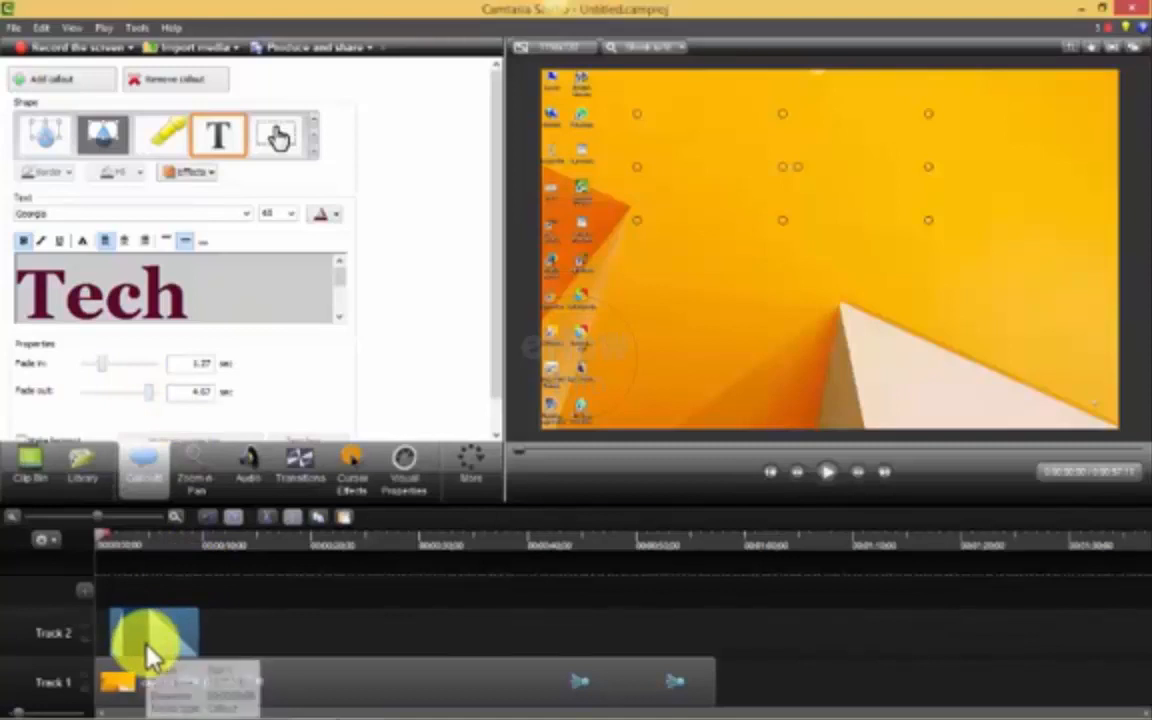
{"action": "left_click_drag", "start_coordinate": [138, 640], "coordinate": [128, 640]}
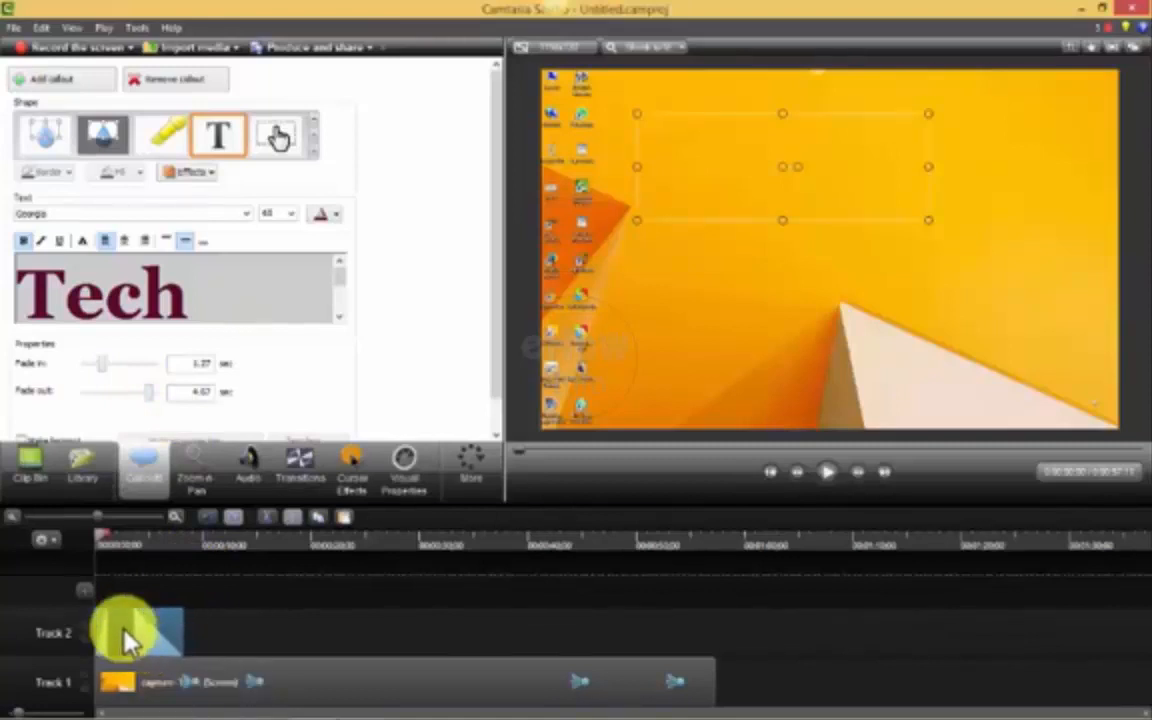
{"action": "left_click", "coordinate": [835, 488]}
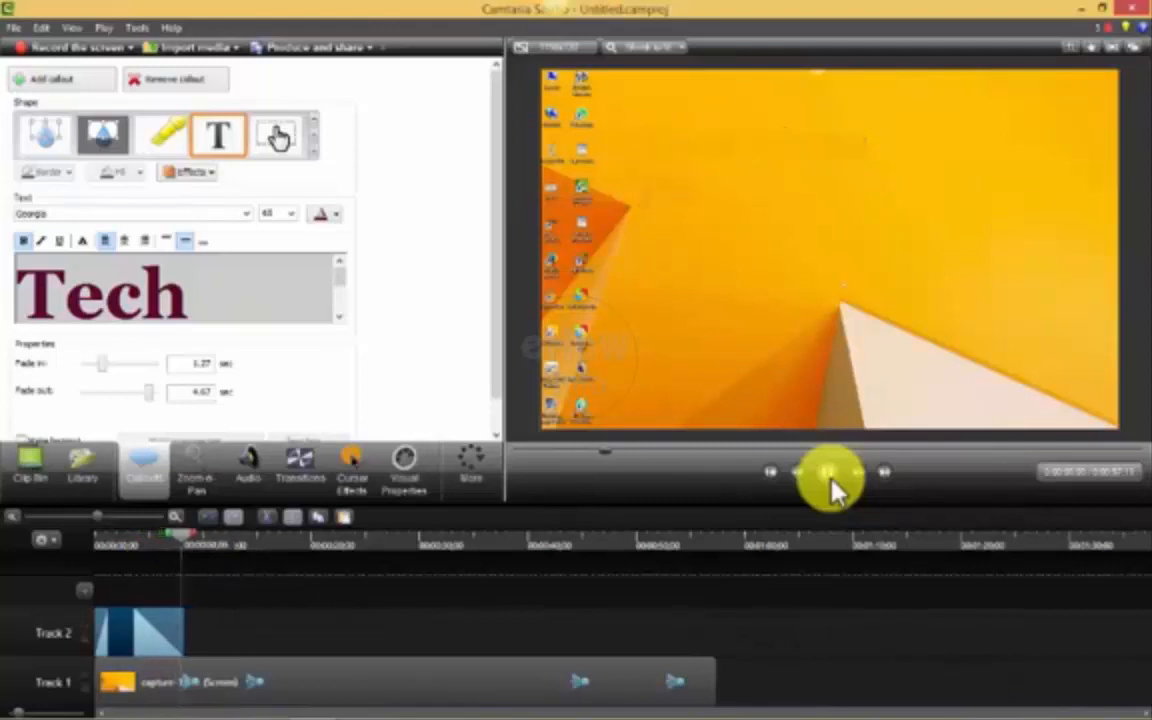
Delete the text callout from Track 2 and add a highlight callout at the playhead.
{"action": "right_click", "coordinate": [135, 618]}
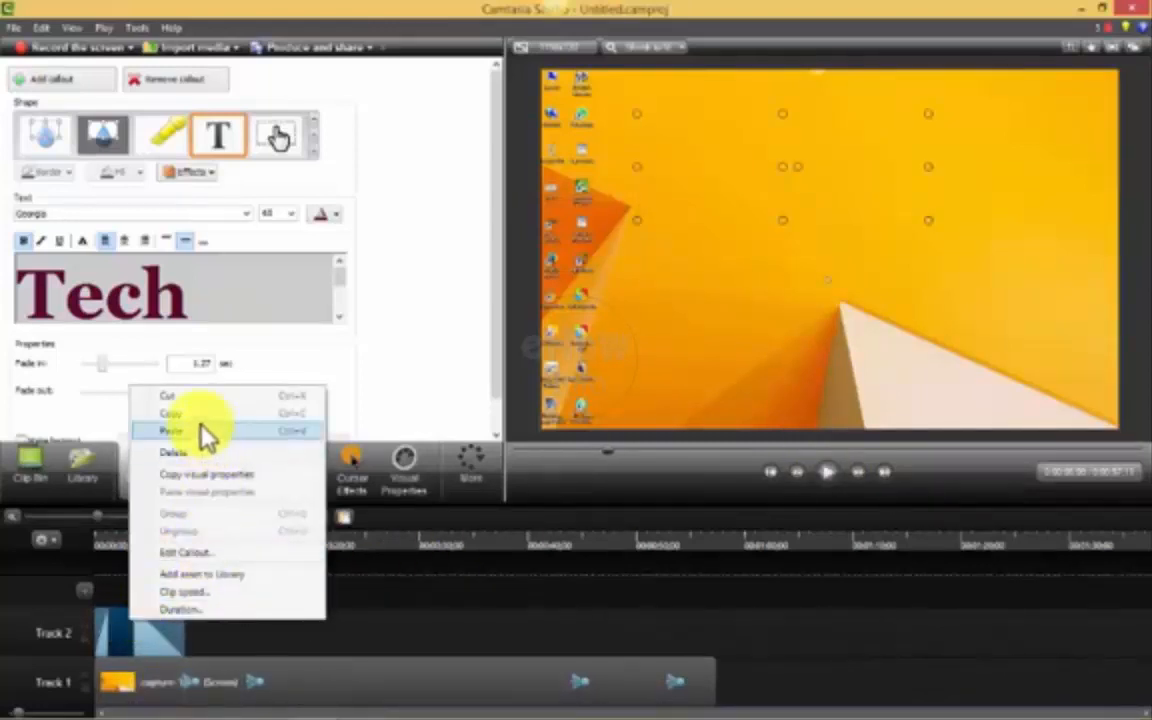
{"action": "left_click", "coordinate": [201, 458]}
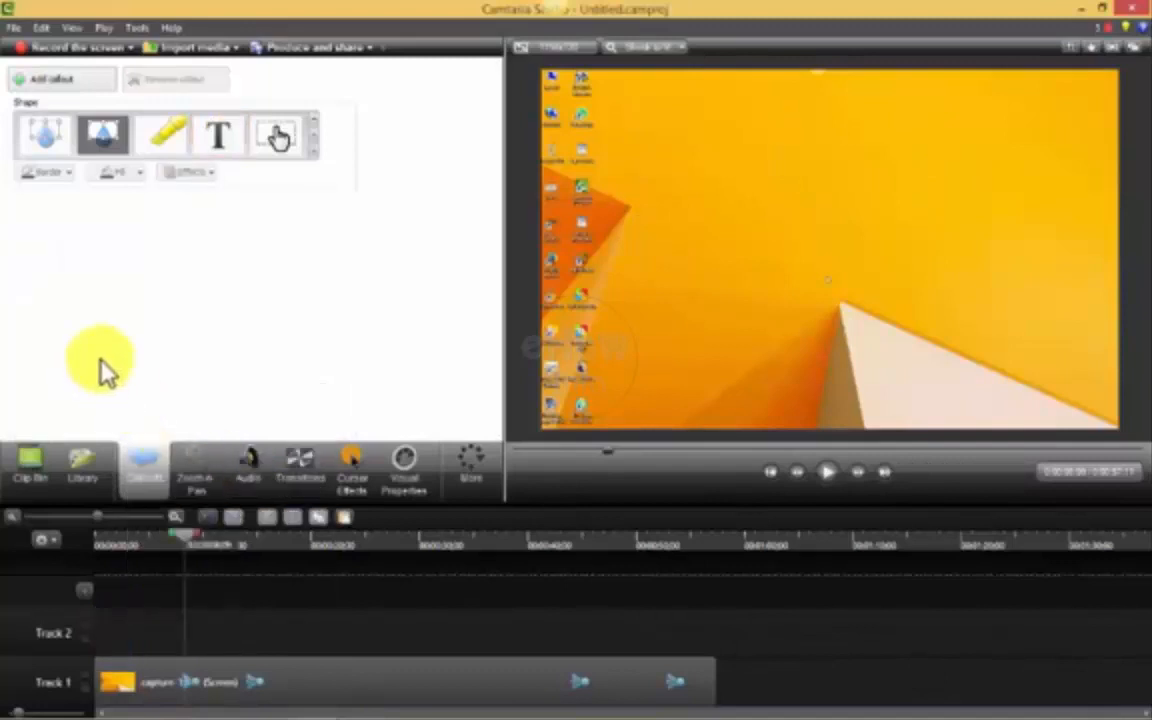
{"action": "left_click", "coordinate": [170, 140]}
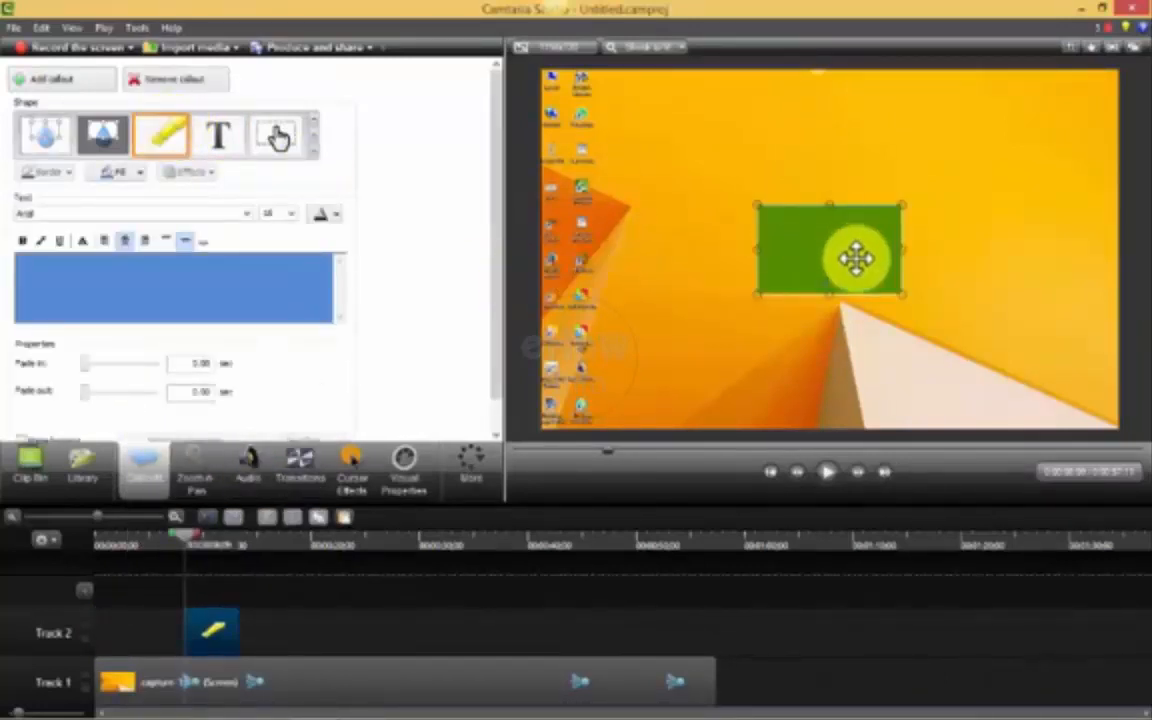
Move the highlight callout up the video frame, make it slightly shorter and level its rotation.
{"action": "left_click_drag", "start_coordinate": [855, 259], "coordinate": [722, 188]}
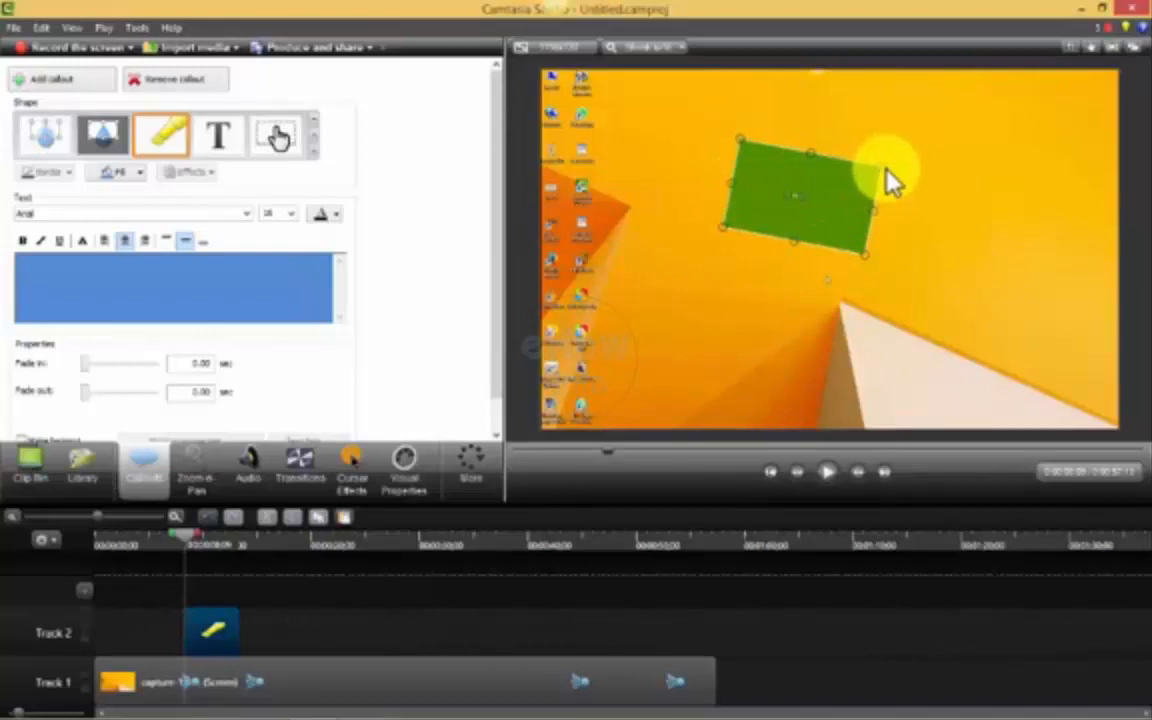
{"action": "mouse_move", "coordinate": [876, 178]}
{"action": "left_mouse_down"}
{"action": "mouse_move", "coordinate": [874, 213]}
{"action": "mouse_move", "coordinate": [877, 180]}
{"action": "left_mouse_up"}
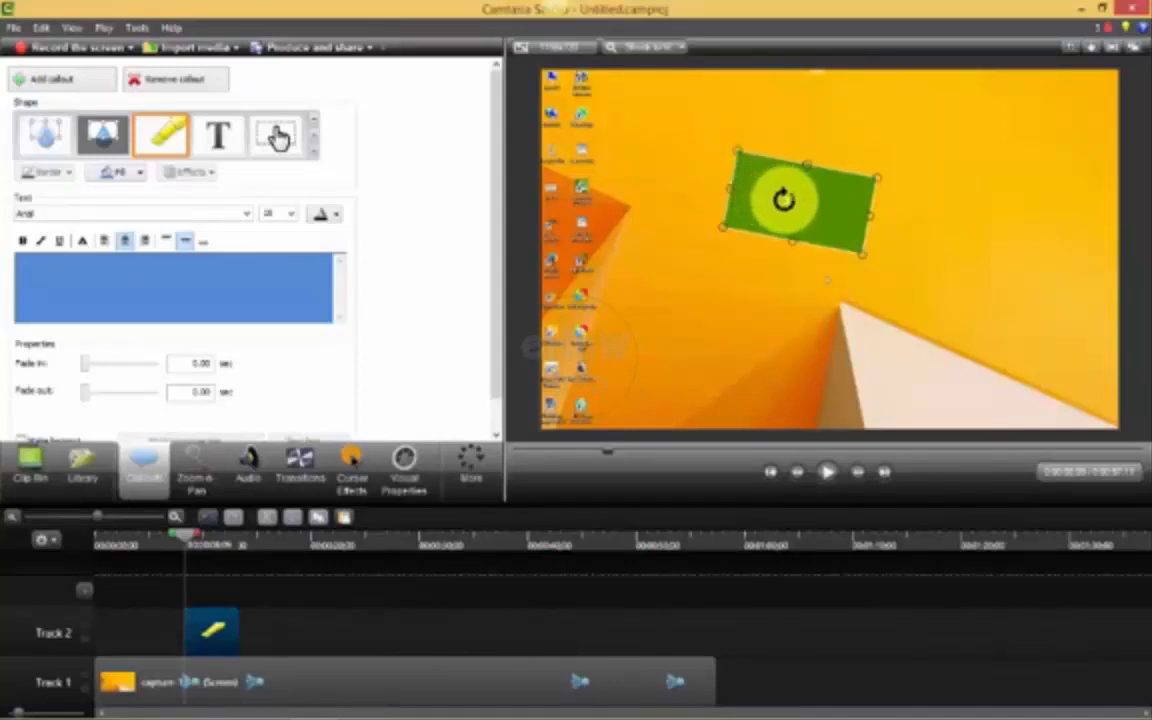
{"action": "left_click_drag", "start_coordinate": [783, 200], "coordinate": [781, 202]}
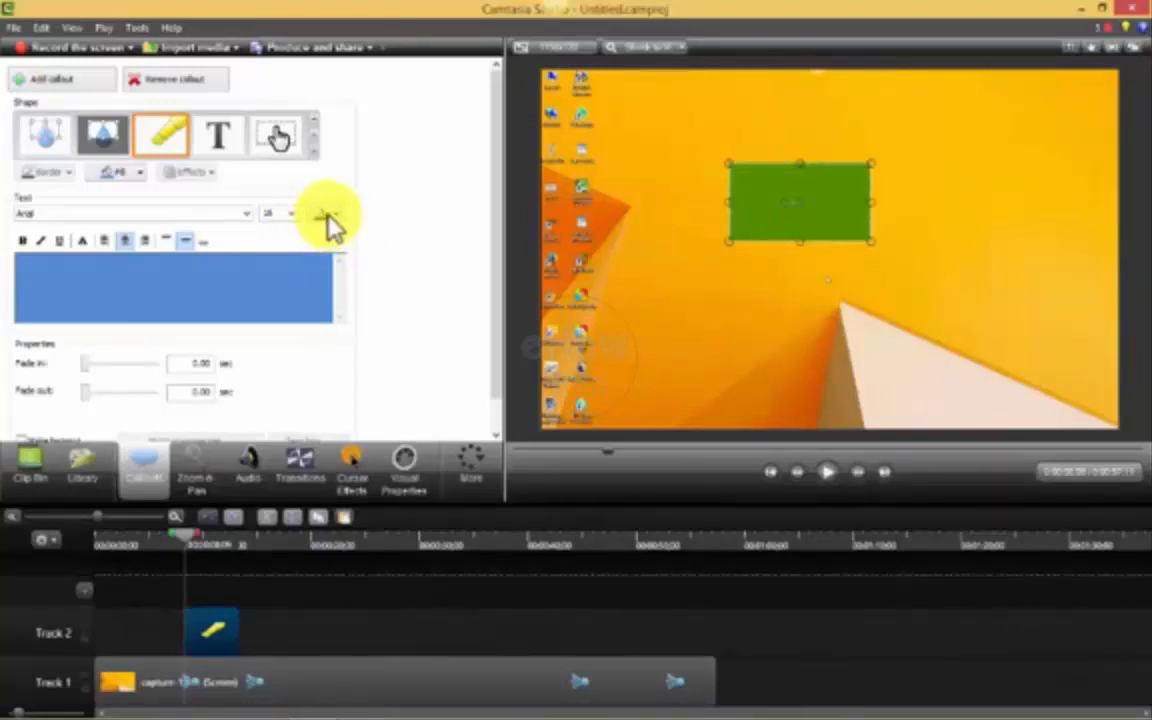
Try a pale yellow and a light yellow fill on the highlight callout and move it further left in the frame.
{"action": "left_click", "coordinate": [136, 175]}
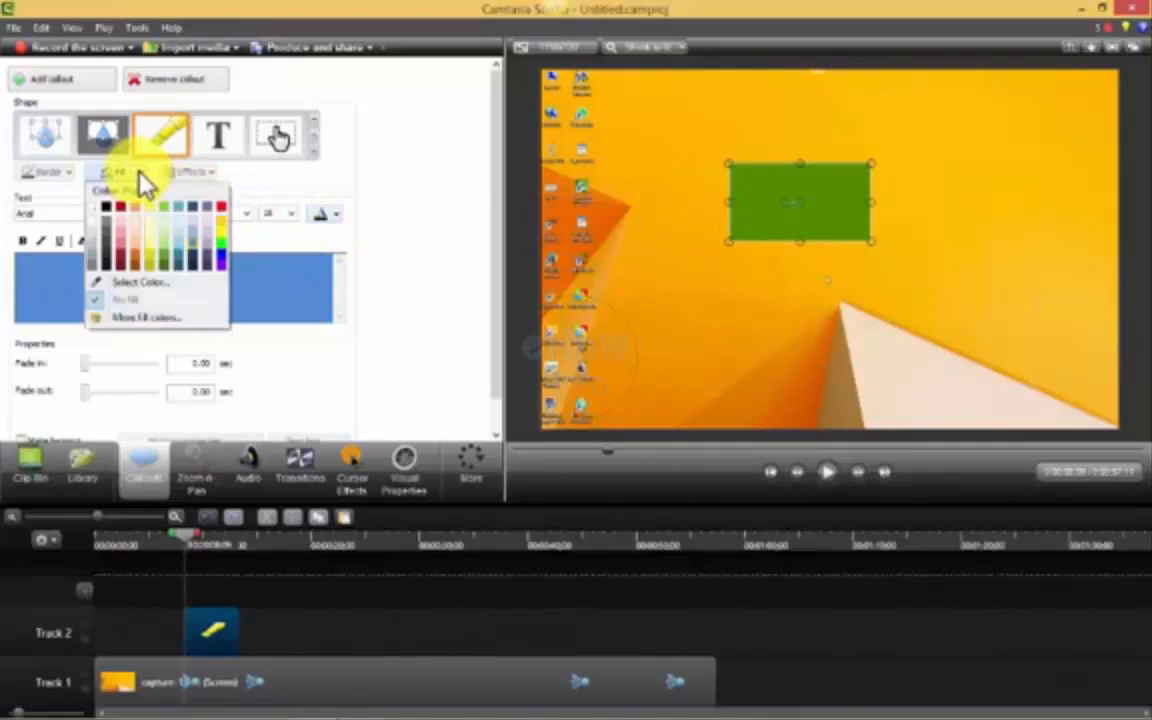
{"action": "left_click", "coordinate": [153, 222]}
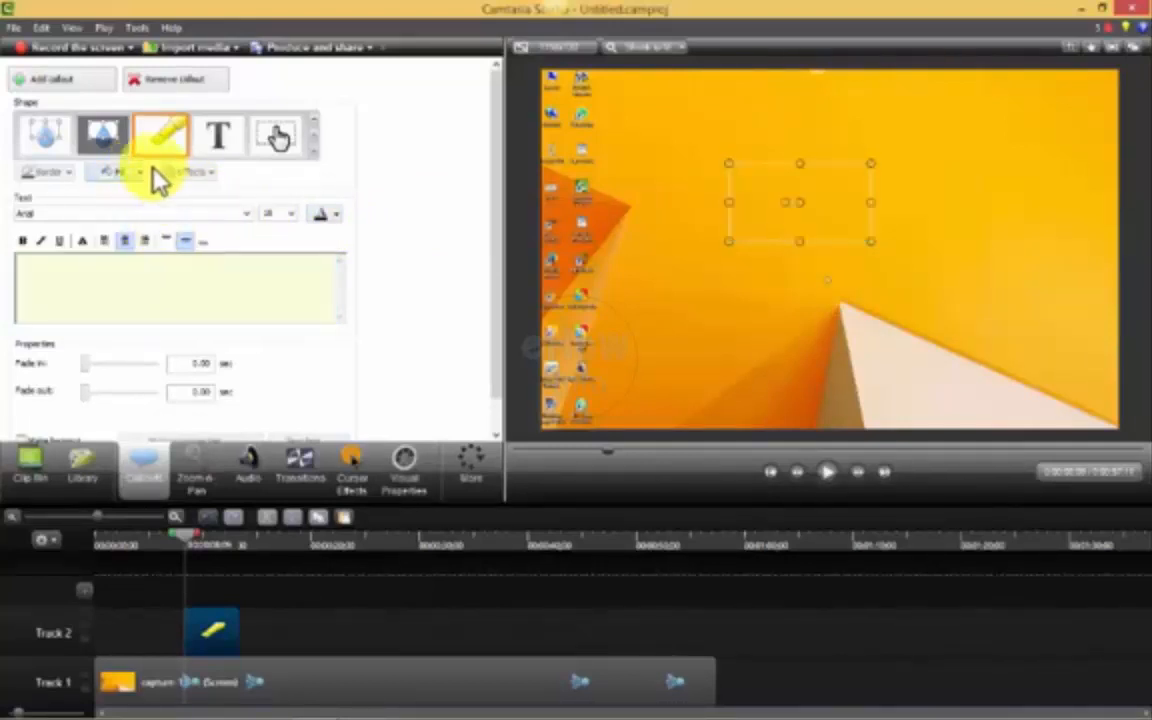
{"action": "left_click", "coordinate": [145, 174]}
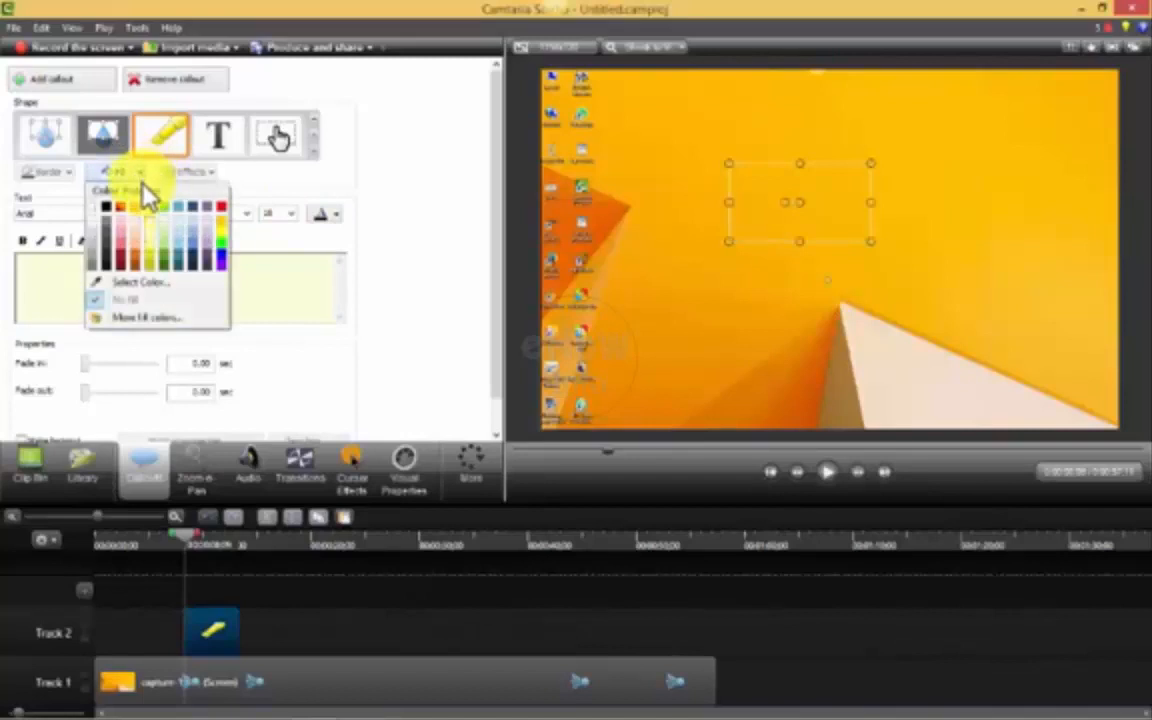
{"action": "left_click", "coordinate": [153, 242]}
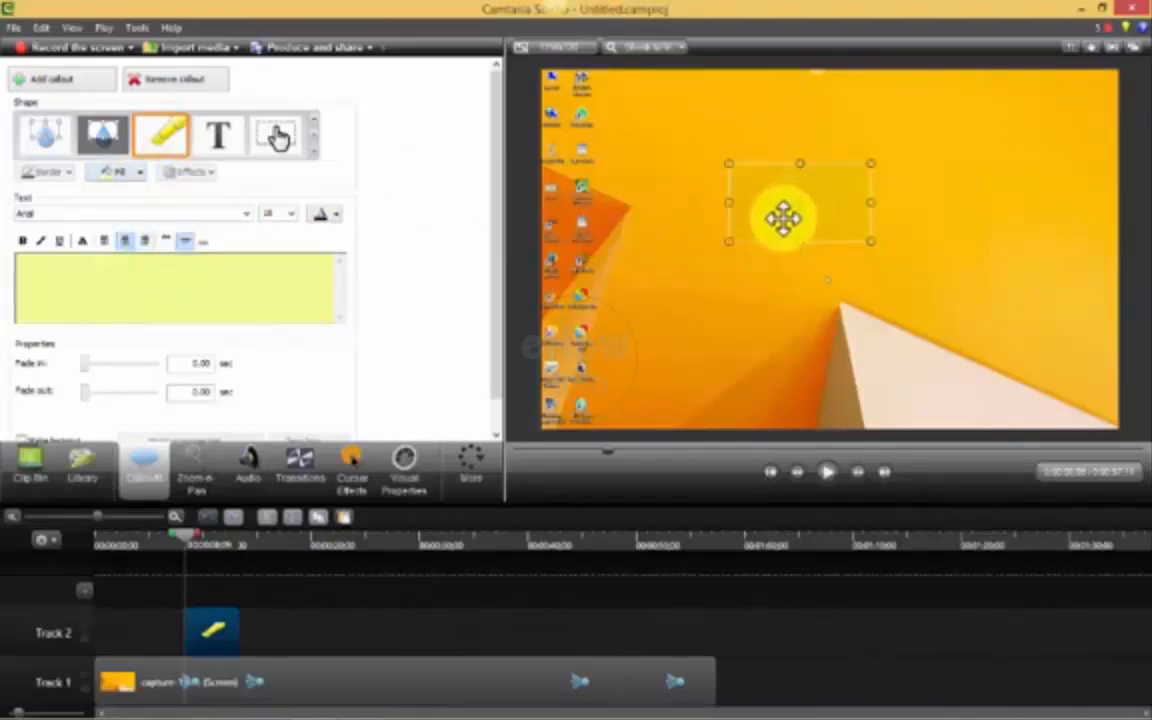
{"action": "left_click_drag", "start_coordinate": [774, 218], "coordinate": [731, 203]}
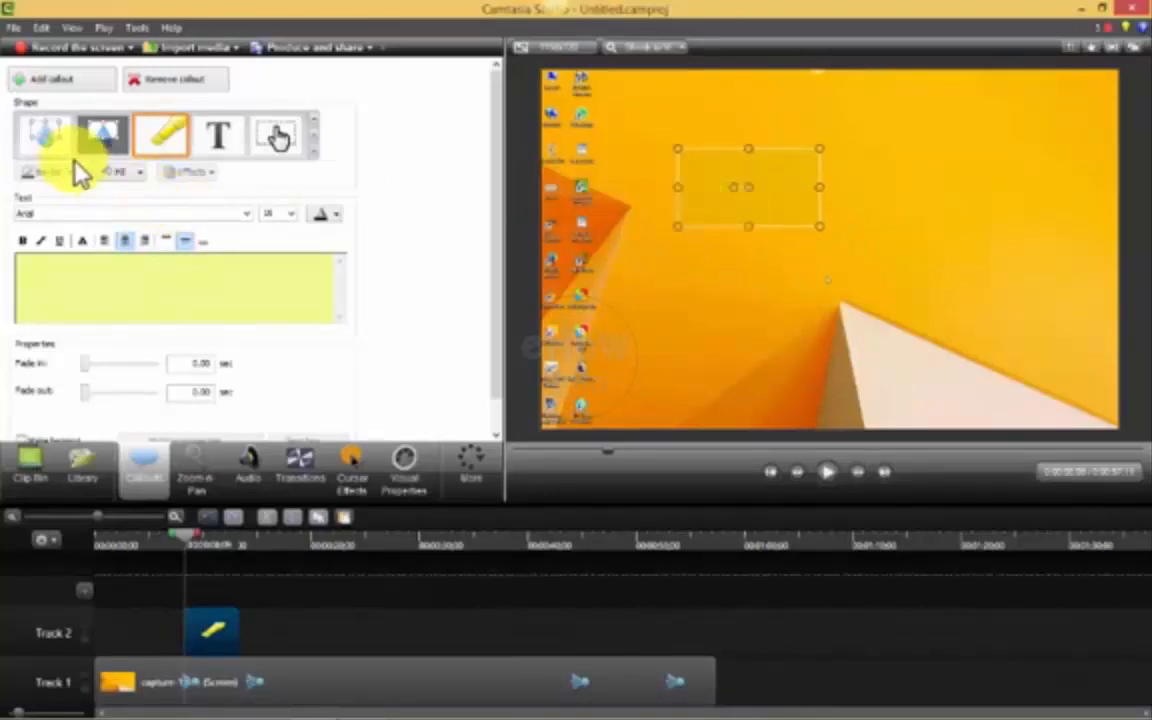
Fill the highlight callout with light blue, nudge it upward and resize it into a low, wide bar.
{"action": "left_click", "coordinate": [140, 176]}
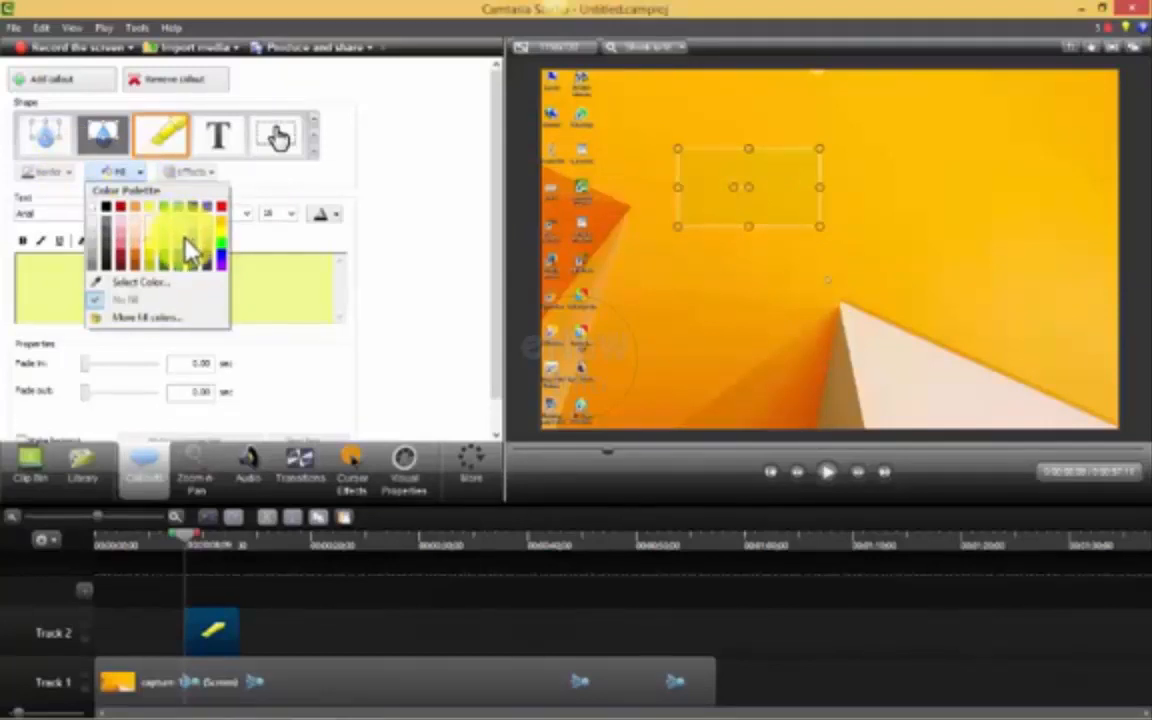
{"action": "left_click", "coordinate": [183, 248]}
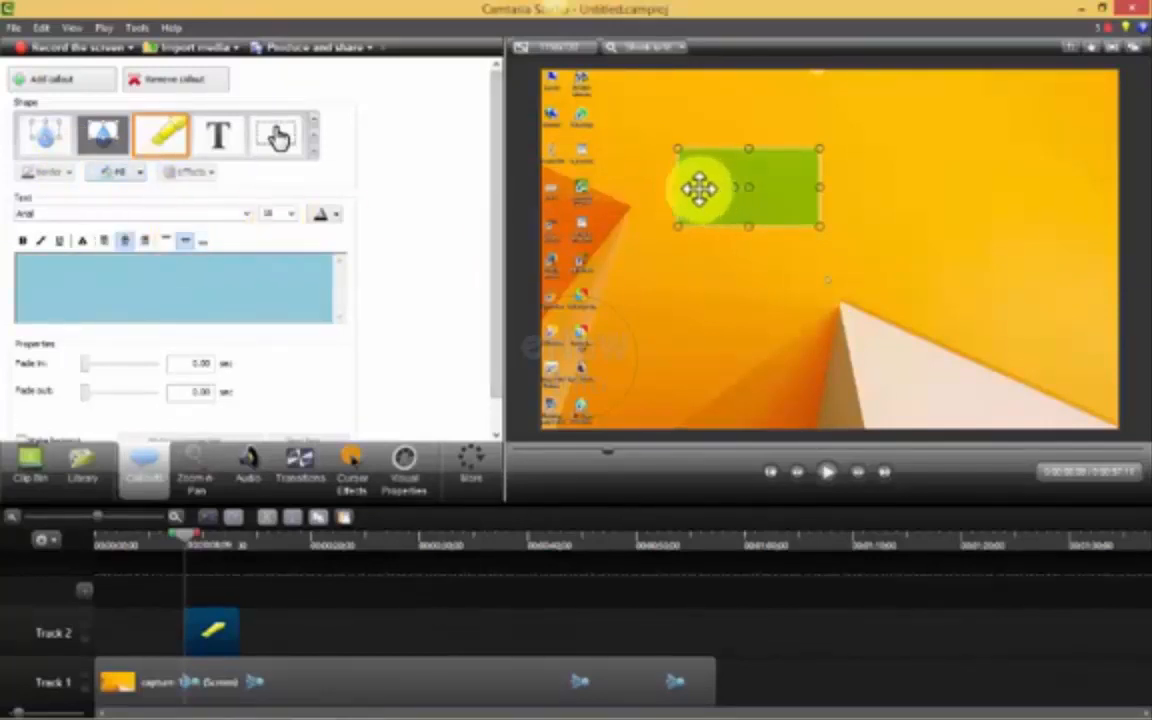
{"action": "left_click", "coordinate": [141, 176]}
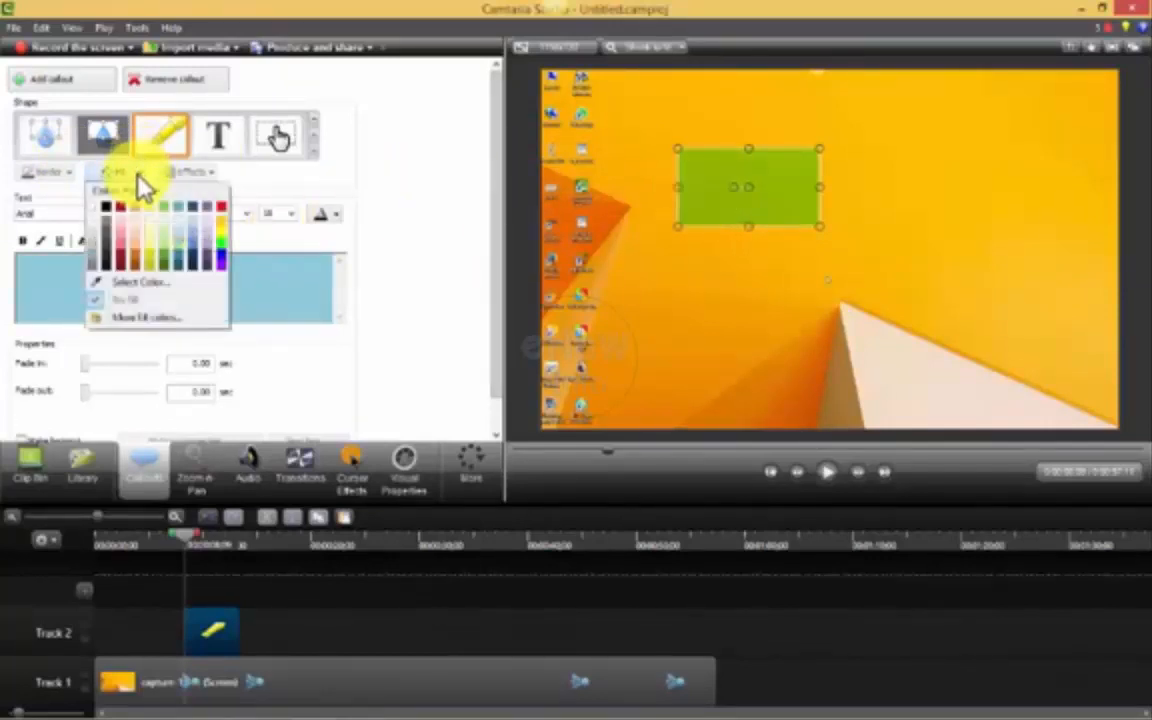
{"action": "left_click", "coordinate": [725, 180]}
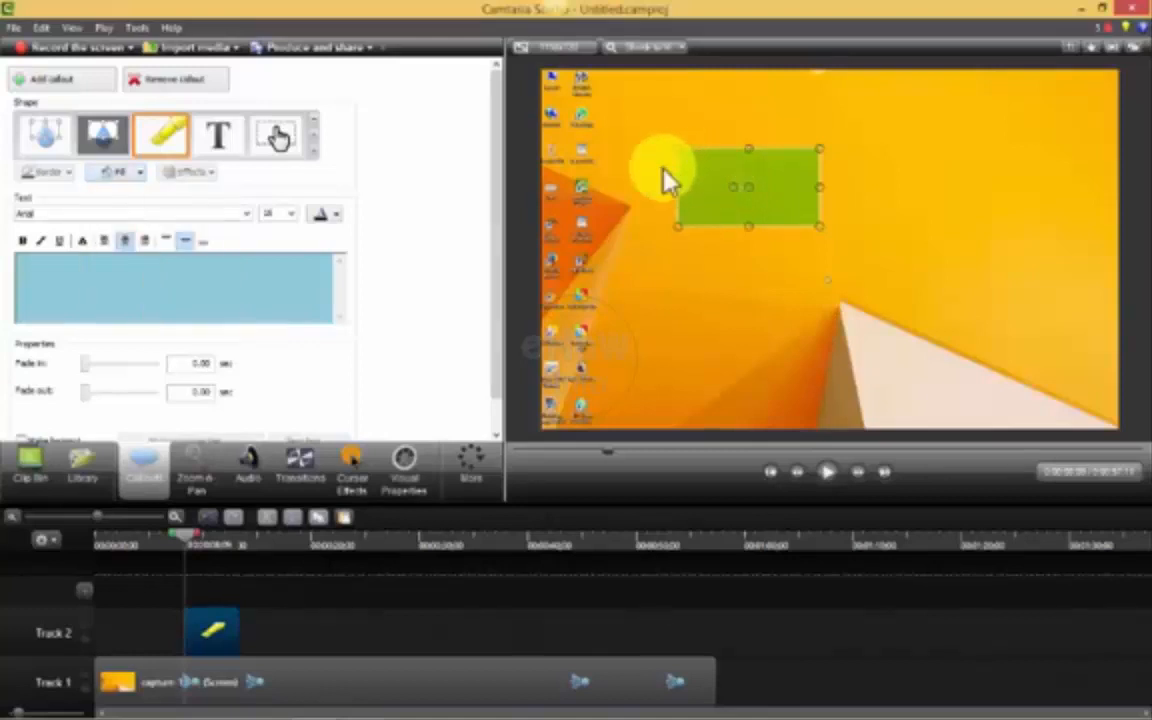
{"action": "mouse_move", "coordinate": [784, 175]}
{"action": "left_mouse_down"}
{"action": "mouse_move", "coordinate": [659, 188]}
{"action": "mouse_move", "coordinate": [720, 167]}
{"action": "mouse_move", "coordinate": [772, 172]}
{"action": "left_mouse_up"}
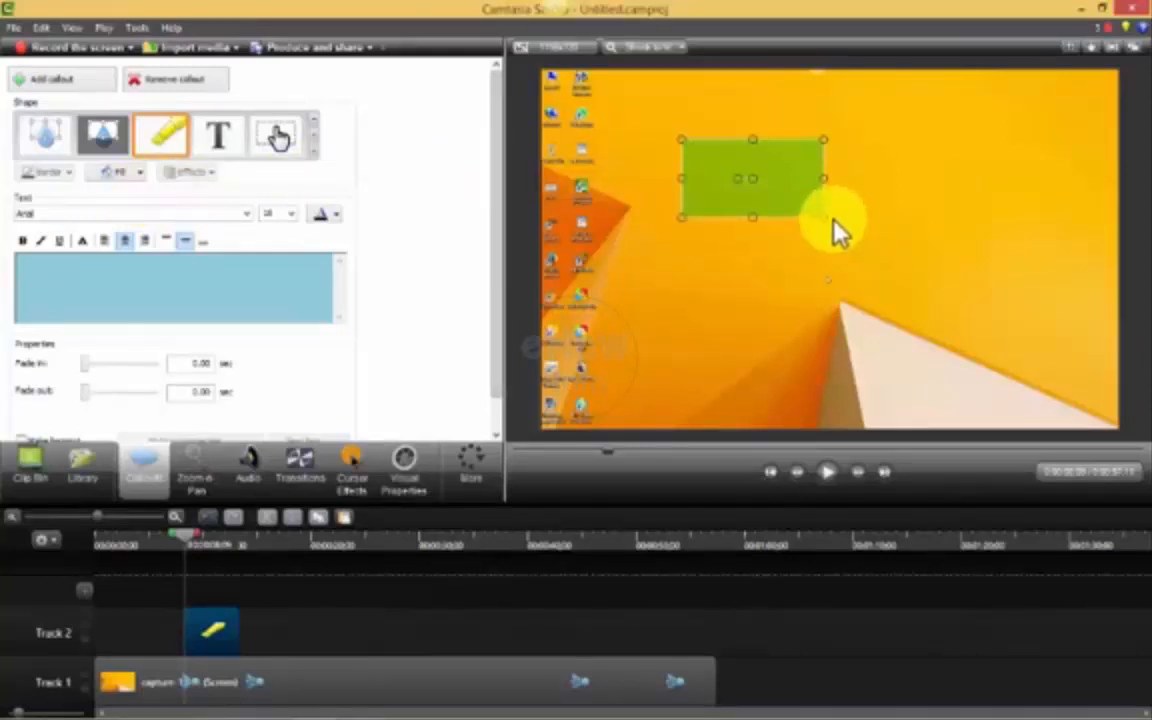
{"action": "left_click_drag", "start_coordinate": [820, 218], "coordinate": [838, 185]}
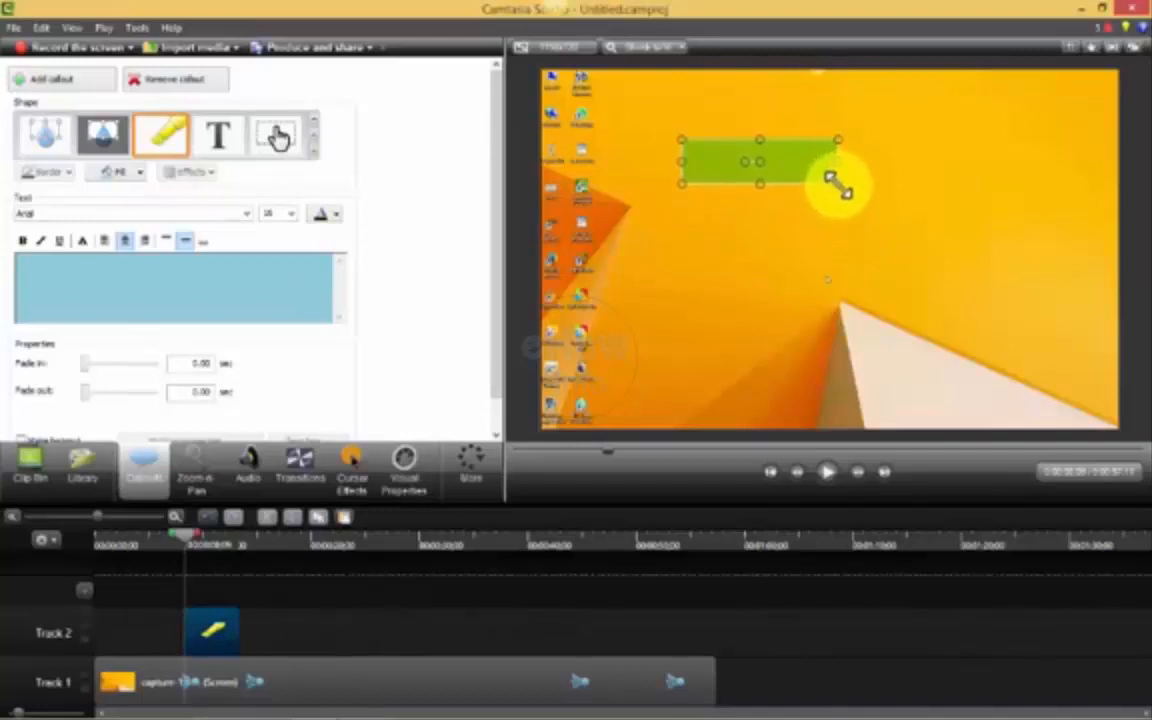
Change the highlight callout's fill to bright yellow and shift the bar further left in the frame.
{"action": "left_click", "coordinate": [142, 178]}
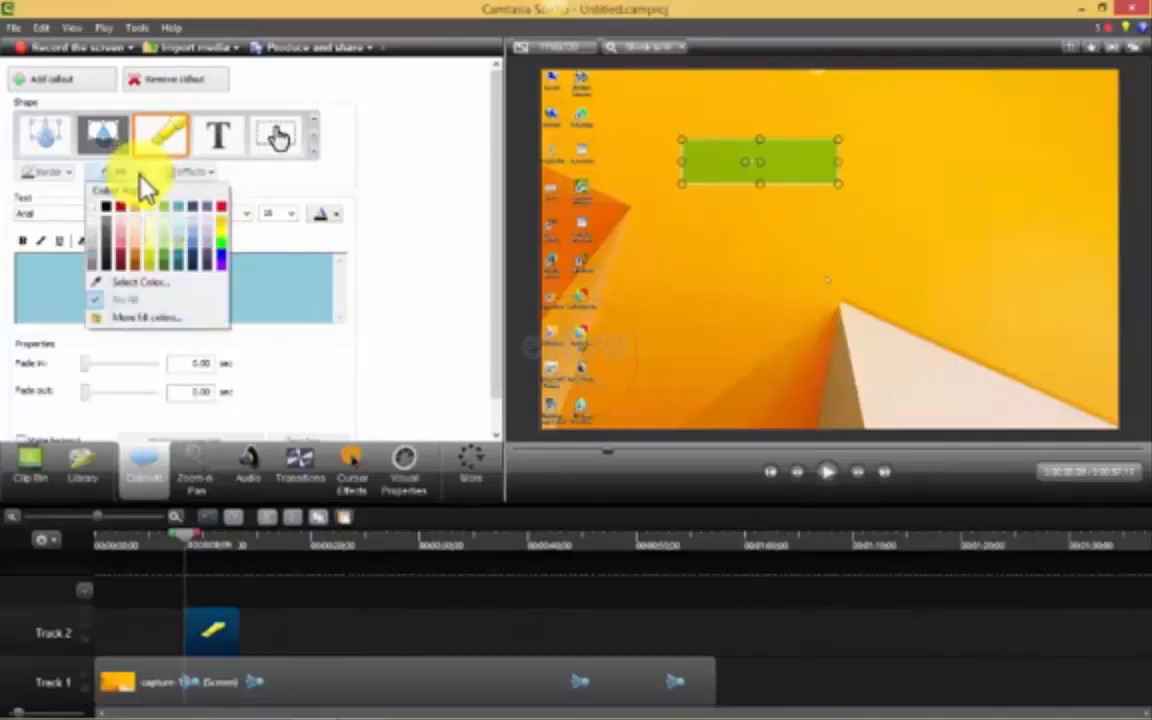
{"action": "left_click", "coordinate": [150, 213]}
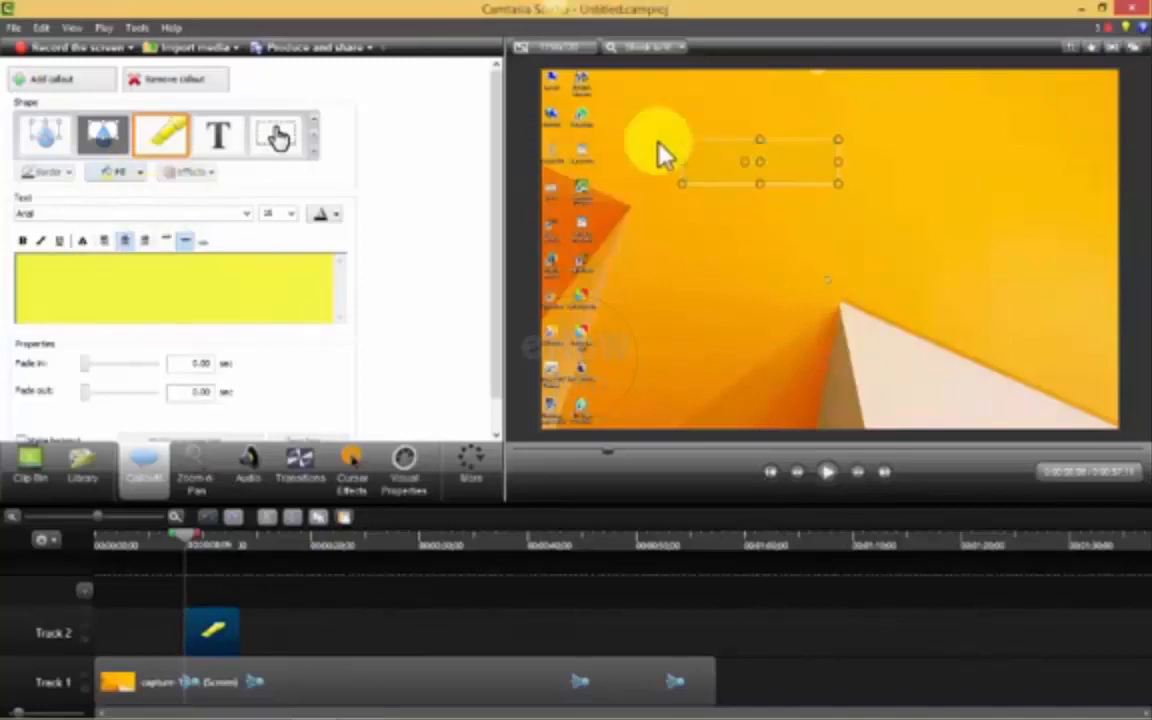
{"action": "left_click_drag", "start_coordinate": [735, 165], "coordinate": [689, 162]}
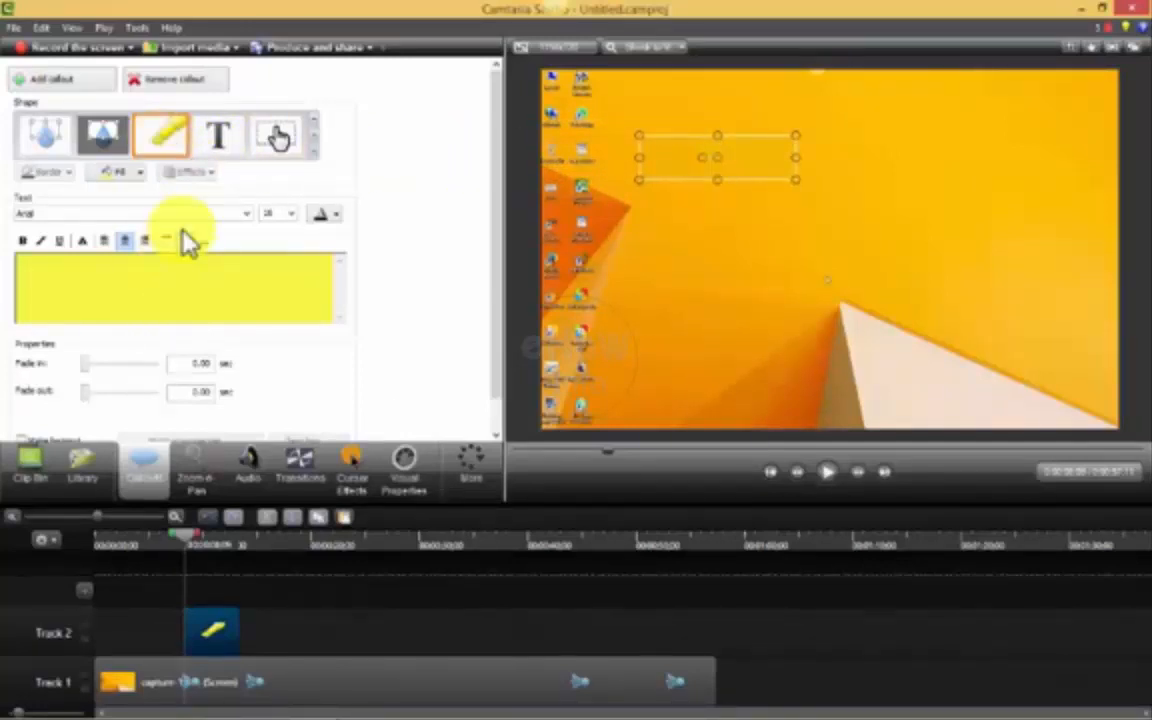
{"action": "left_click", "coordinate": [140, 174]}
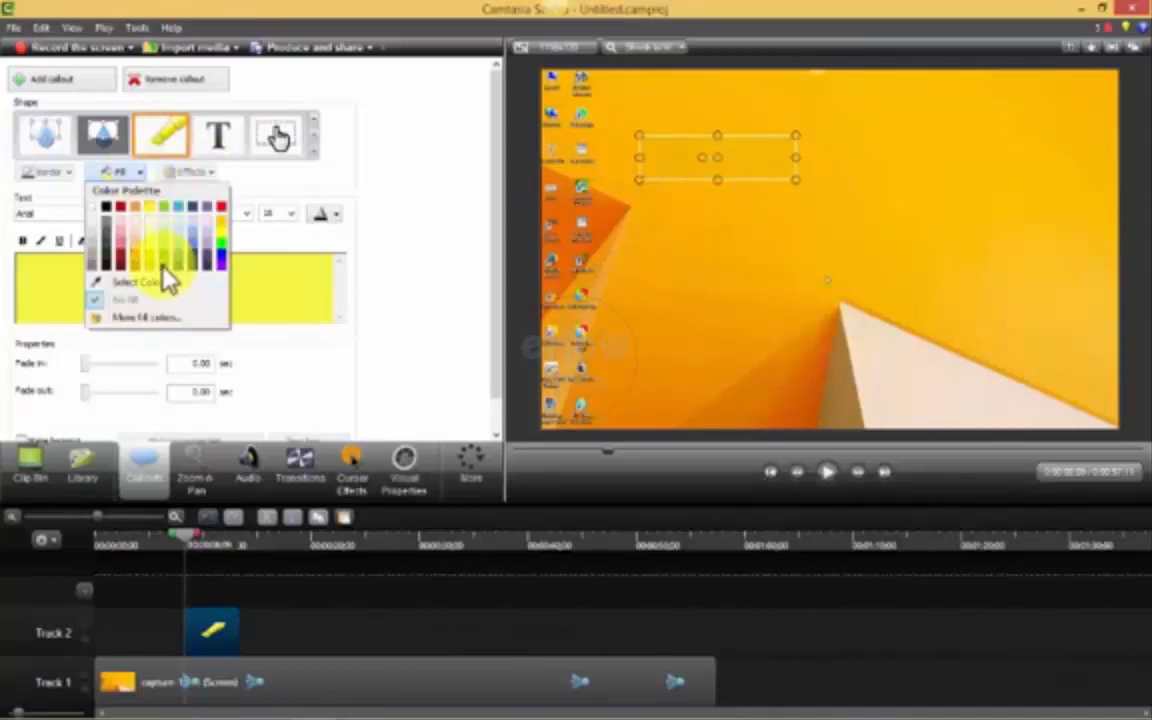
{"action": "left_click", "coordinate": [229, 248]}
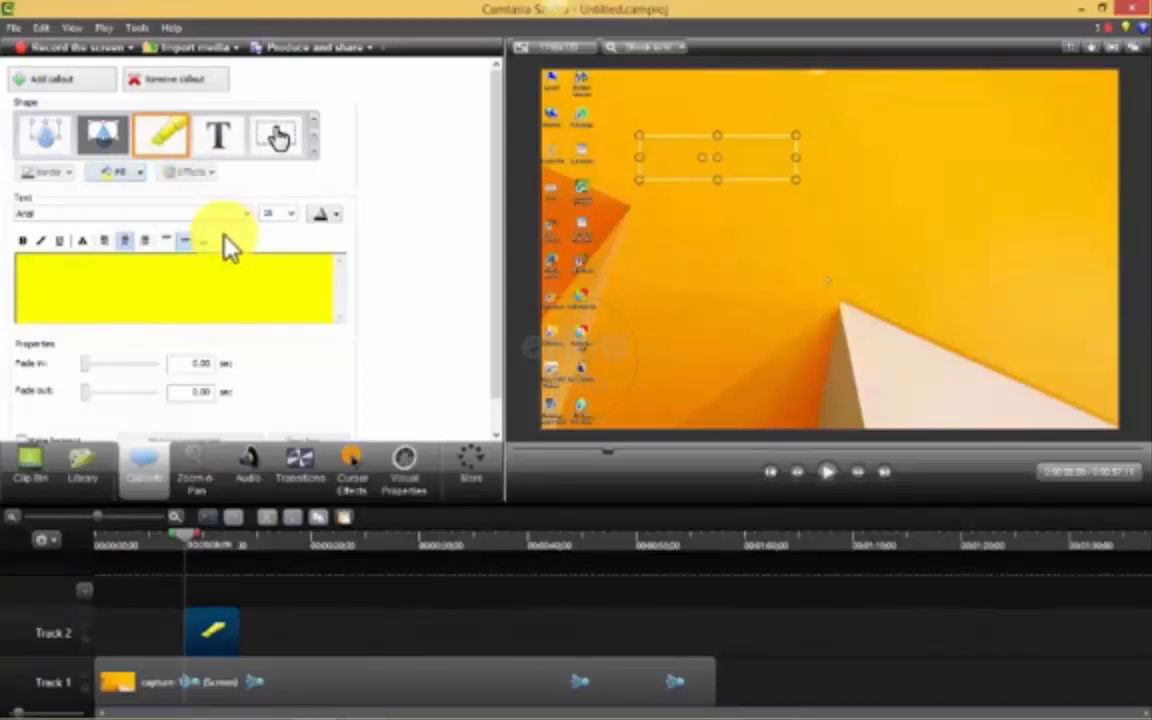
Switch the callout briefly to the hotspot shape, restore the highlight shape and fill it with dark gray.
{"action": "left_click", "coordinate": [274, 140]}
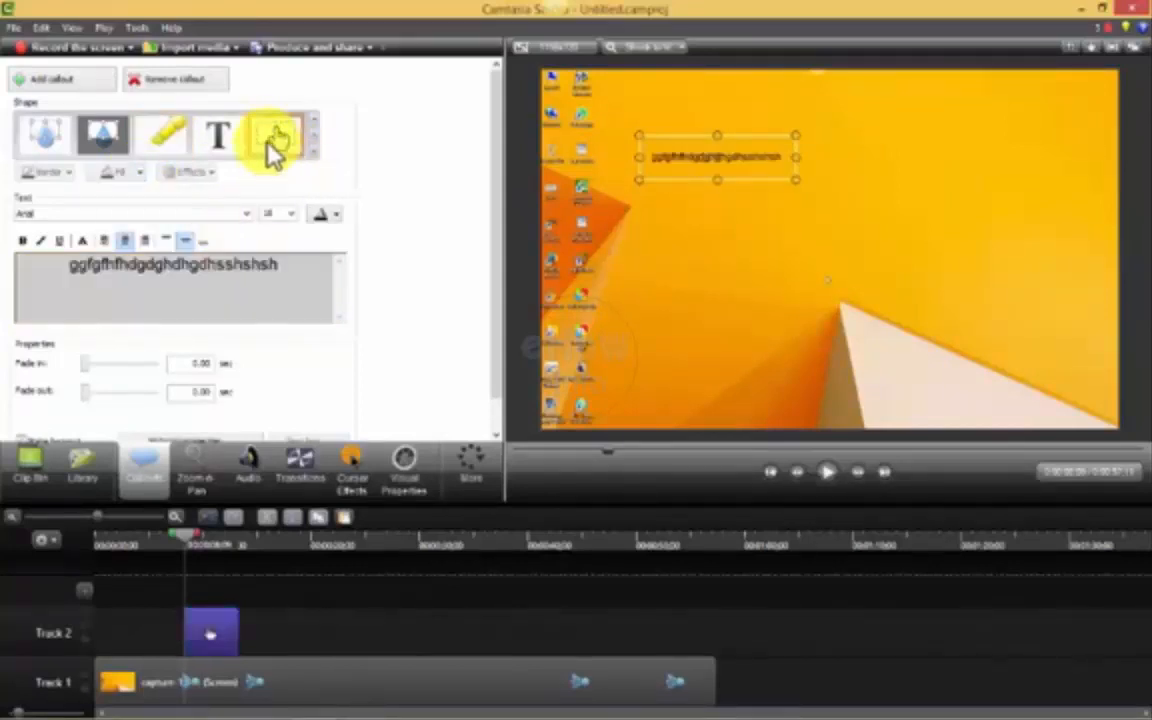
{"action": "left_click", "coordinate": [182, 145]}
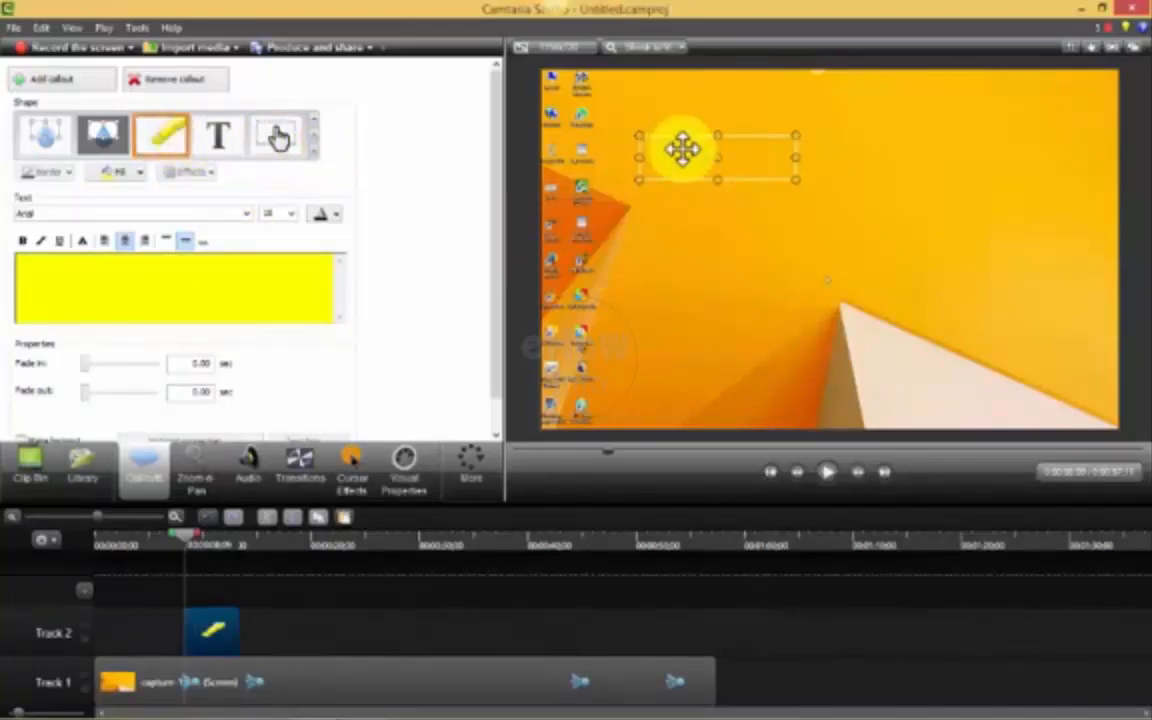
{"action": "left_click", "coordinate": [140, 173]}
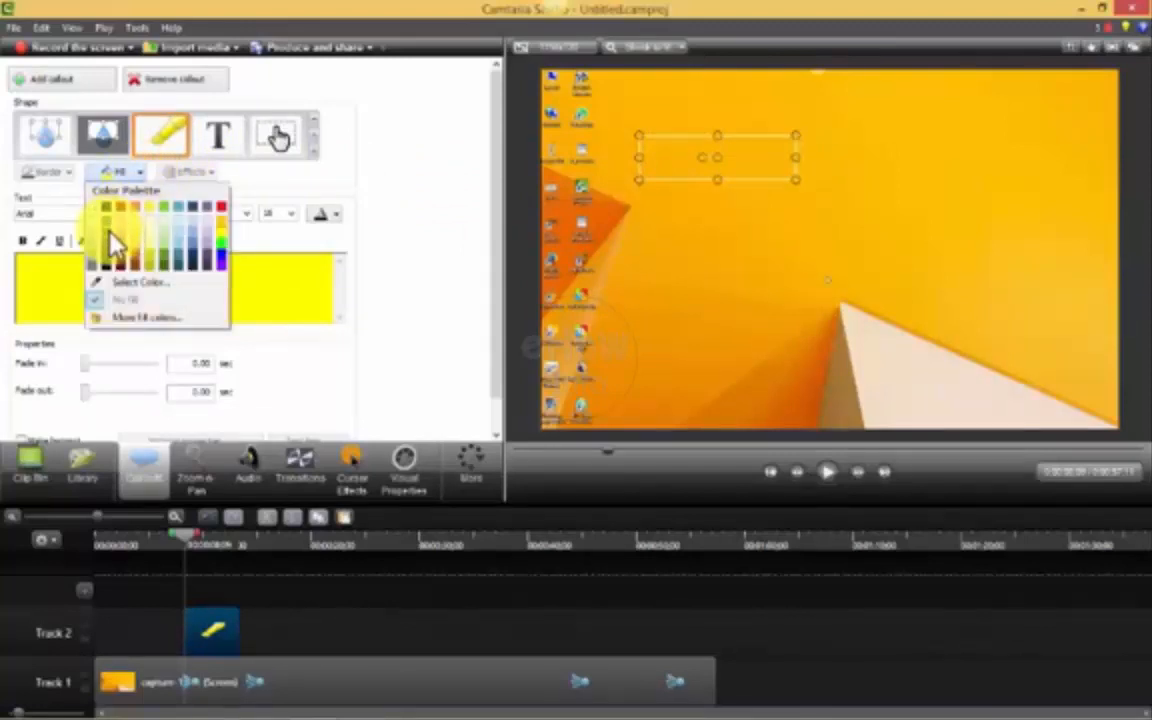
{"action": "left_click", "coordinate": [113, 238]}
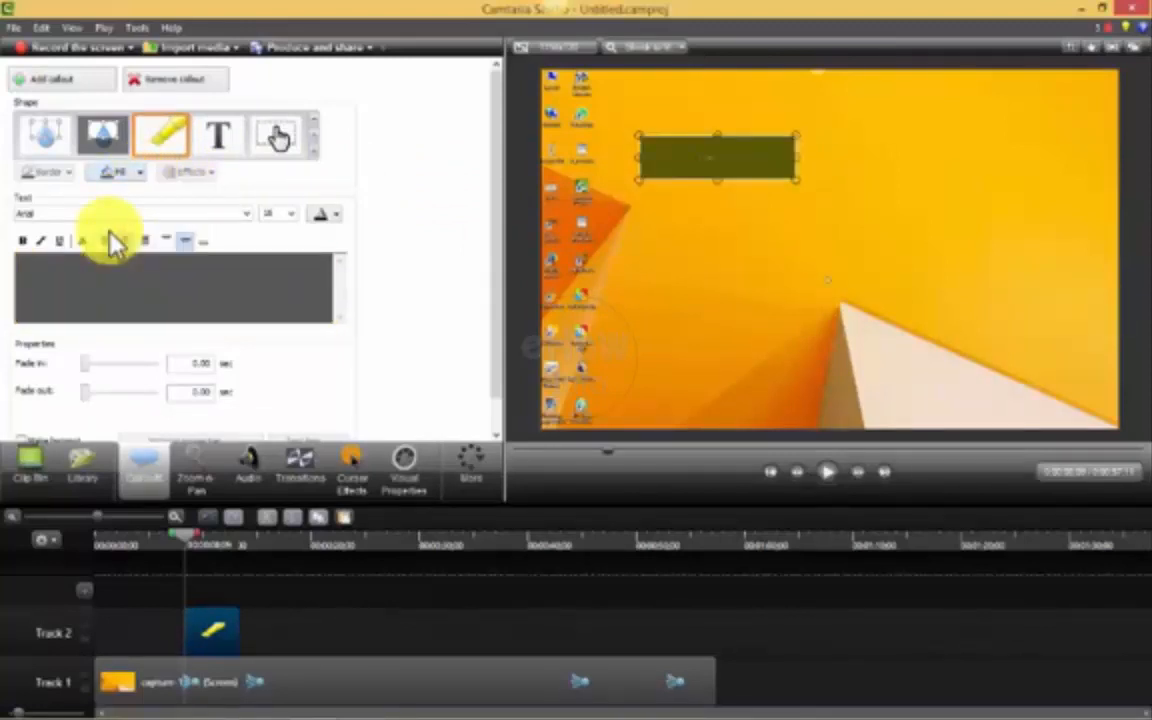
Try to pick another fill color for the dark gray highlight callout.
{"action": "left_click", "coordinate": [163, 142]}
{"action": "left_click", "coordinate": [143, 176]}
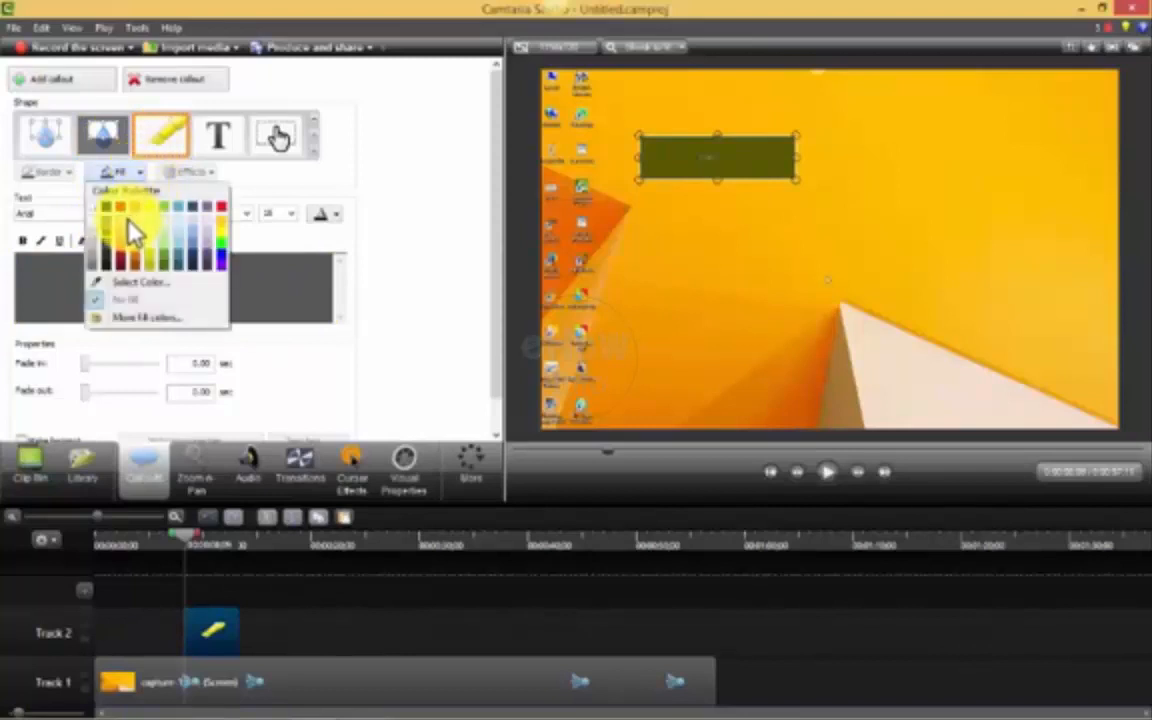
{"action": "left_click", "coordinate": [127, 208]}
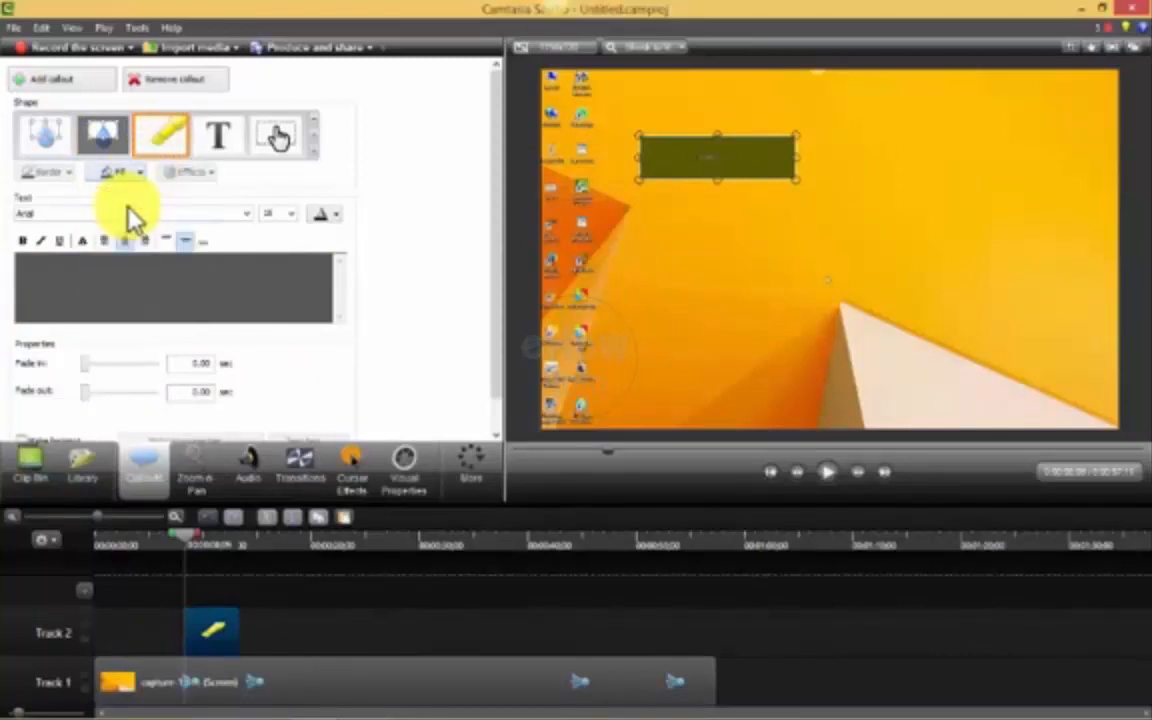
Fill the highlight callout with orange and nudge the bar slightly upward in the frame.
{"action": "left_click", "coordinate": [137, 176]}
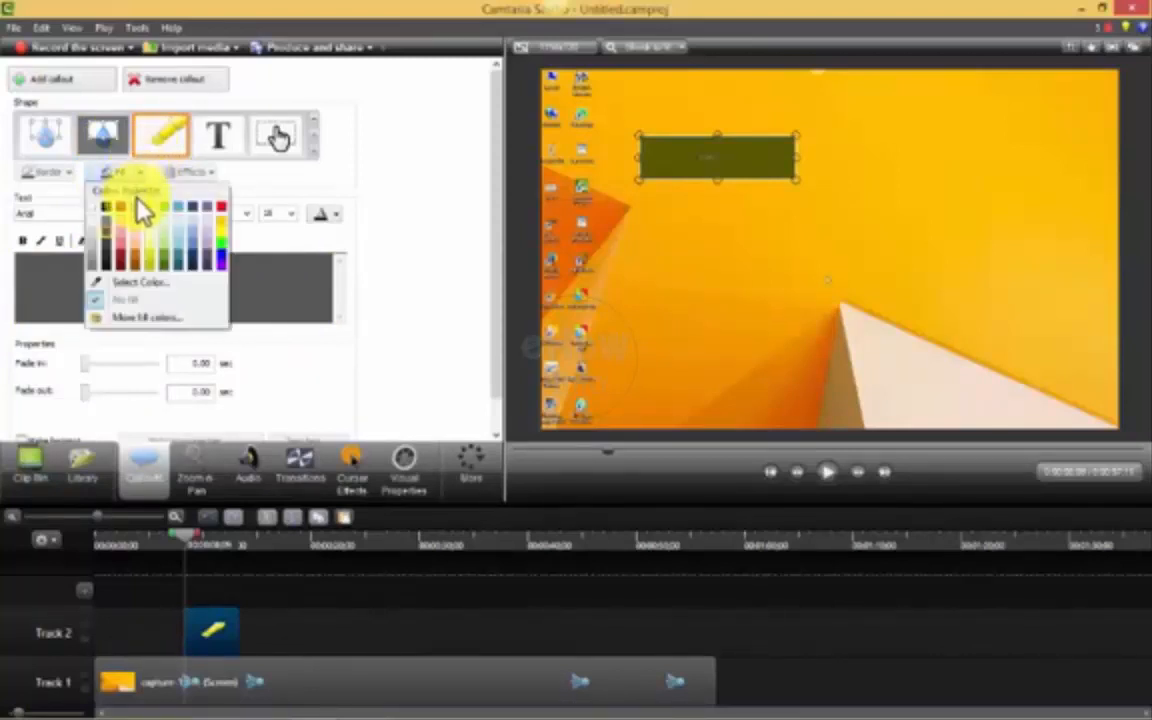
{"action": "left_click", "coordinate": [137, 212]}
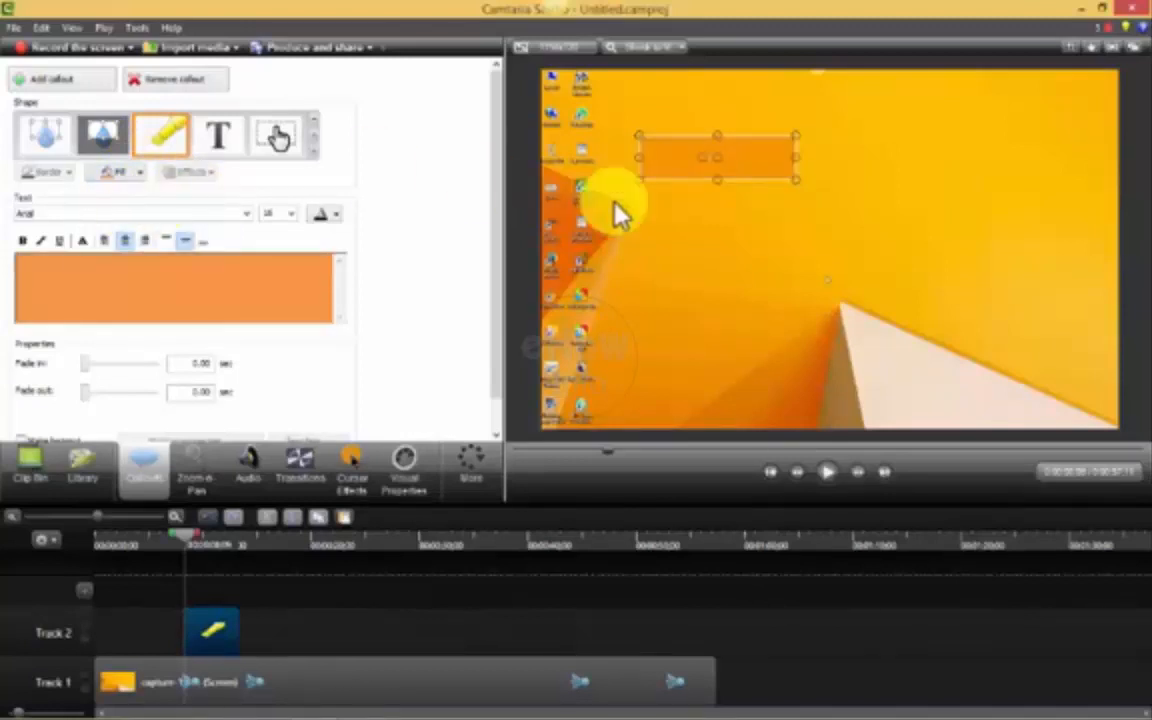
{"action": "mouse_move", "coordinate": [684, 153]}
{"action": "left_mouse_down"}
{"action": "mouse_move", "coordinate": [607, 129]}
{"action": "mouse_move", "coordinate": [687, 130]}
{"action": "left_mouse_up"}
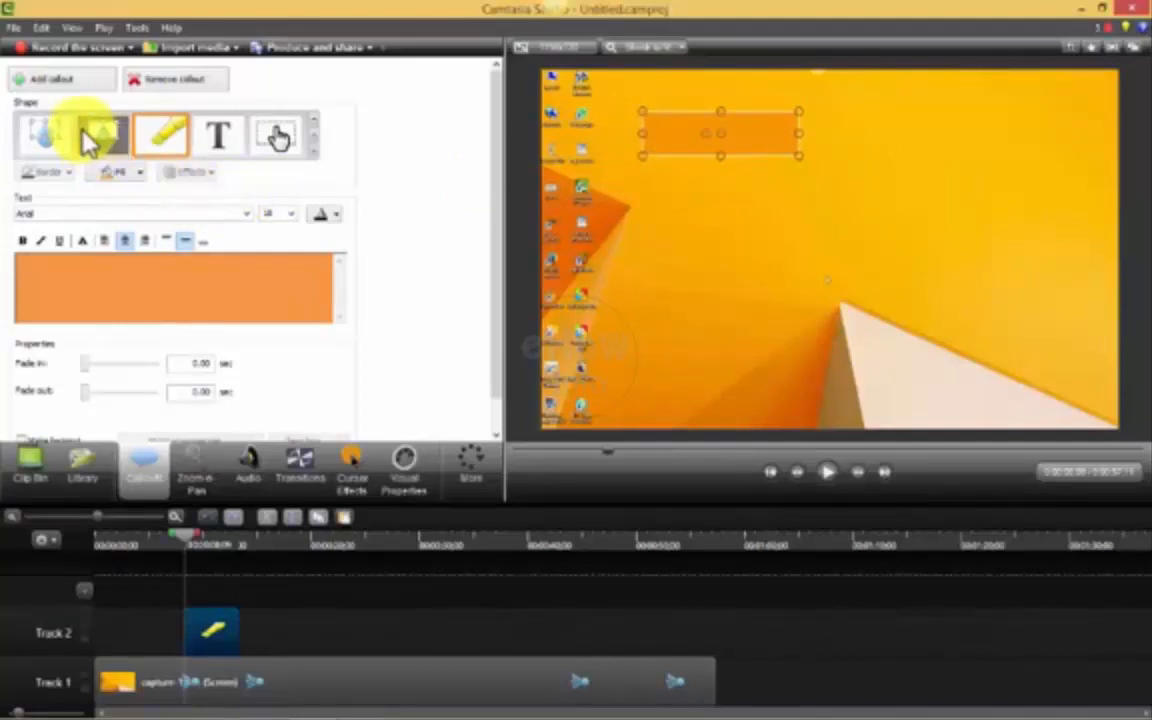
Switch the callout to the spotlight shape, move it down over the desktop icons and shrink it.
{"action": "left_click", "coordinate": [108, 150]}
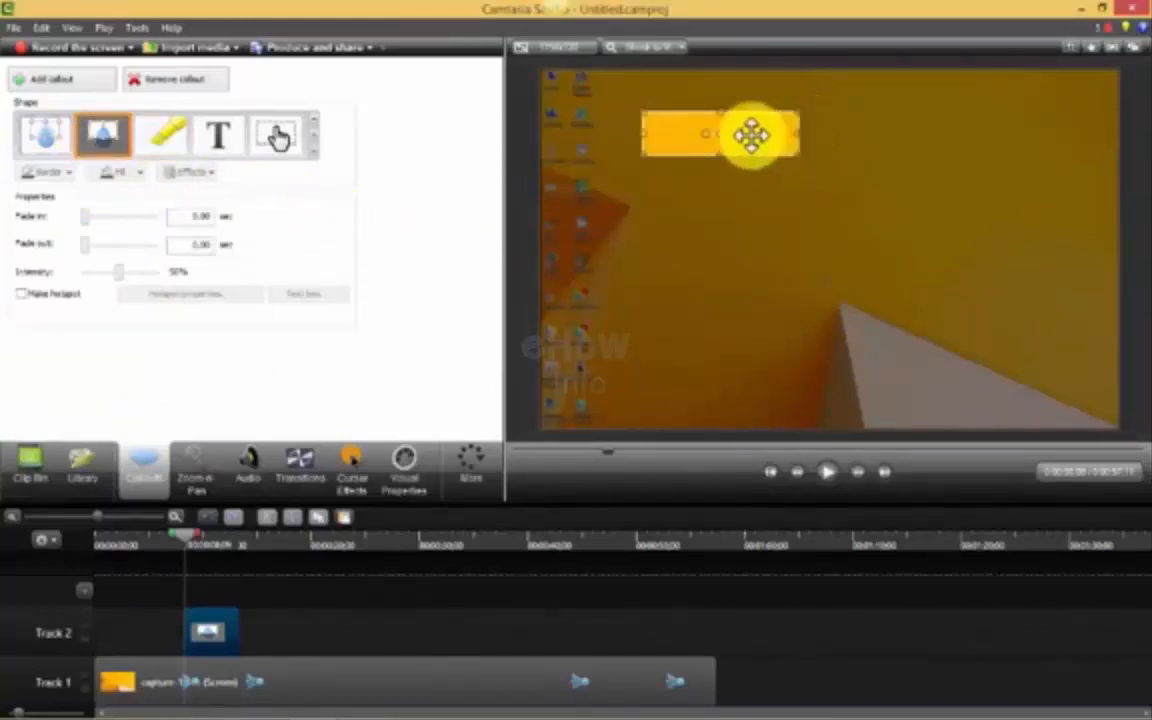
{"action": "left_click_drag", "start_coordinate": [751, 134], "coordinate": [633, 281]}
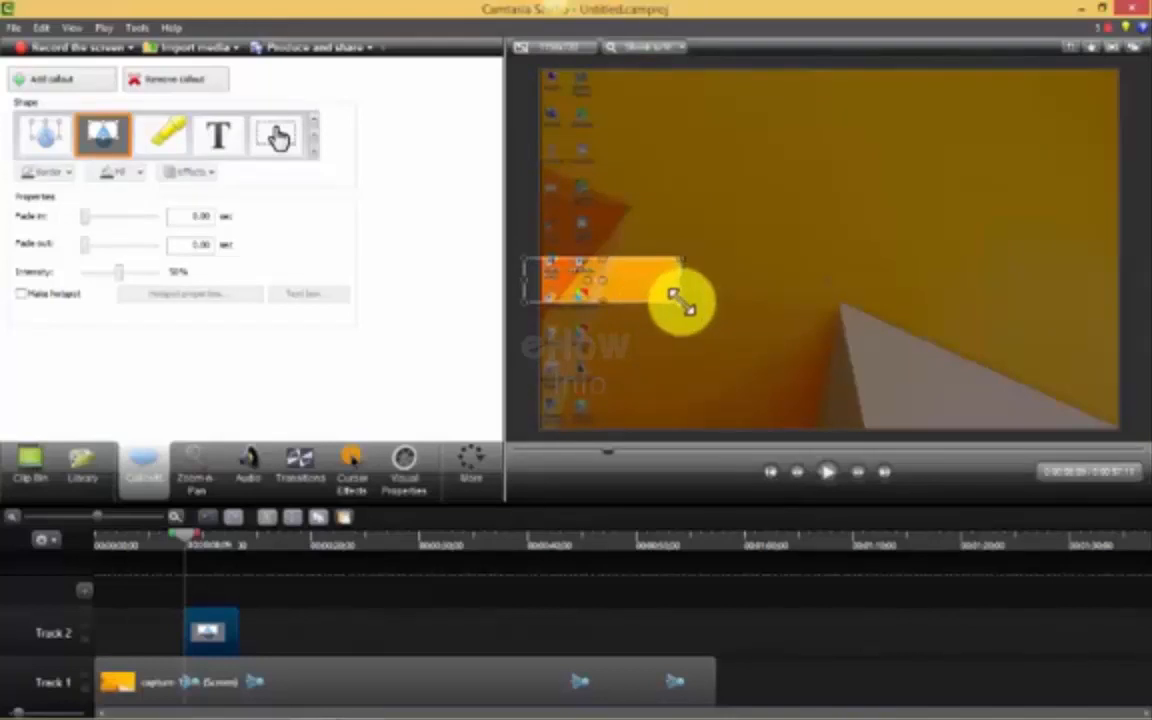
{"action": "left_click_drag", "start_coordinate": [663, 300], "coordinate": [599, 270]}
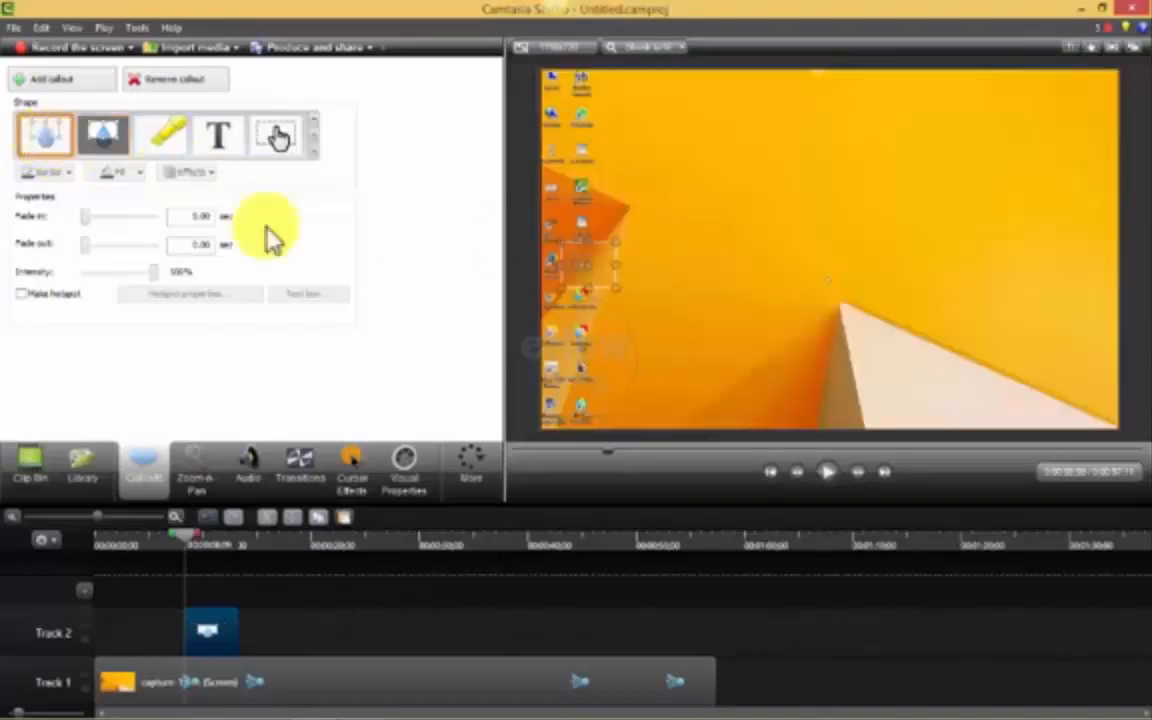
Switch the callout to the blur shape, enlarge it over the upper desktop icons, and delete the callout from Track 2.
{"action": "left_click_drag", "start_coordinate": [585, 272], "coordinate": [595, 125]}
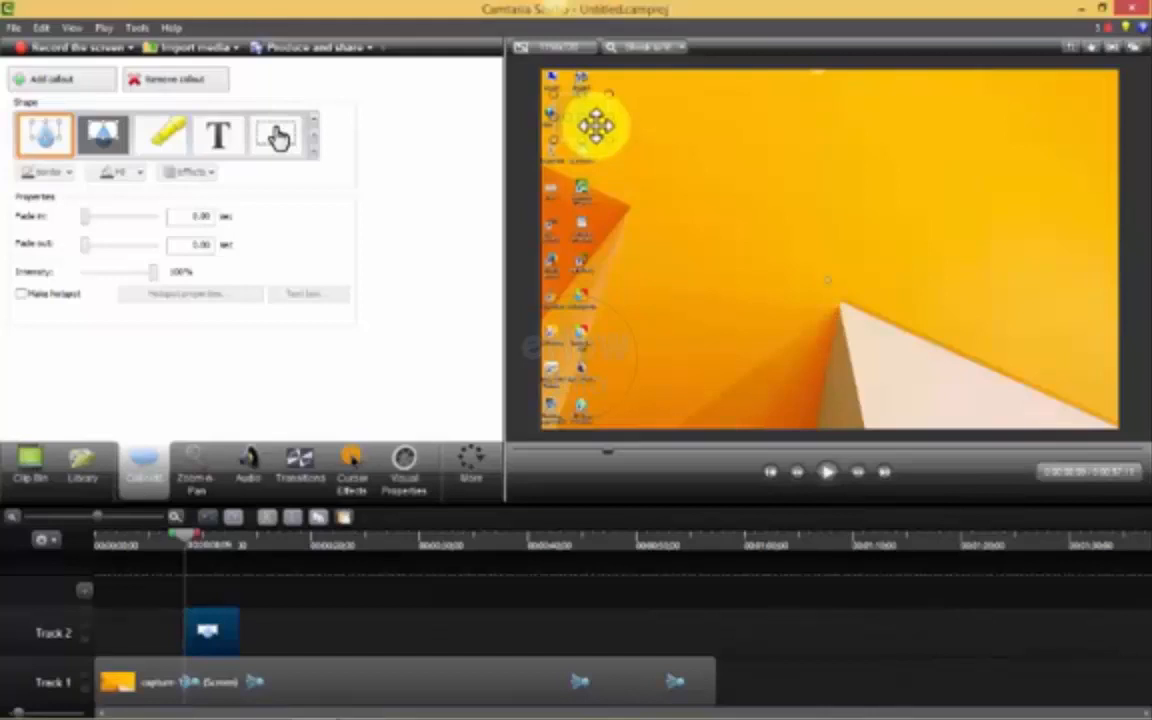
{"action": "left_click_drag", "start_coordinate": [612, 142], "coordinate": [817, 237]}
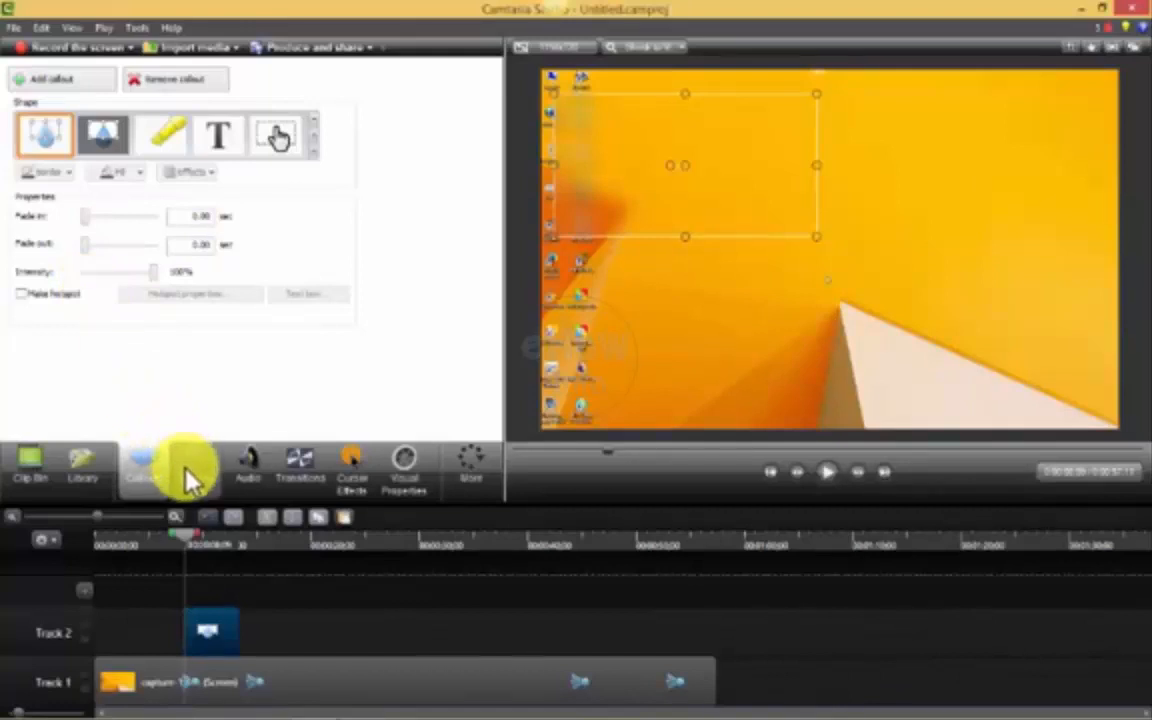
{"action": "right_click", "coordinate": [231, 645]}
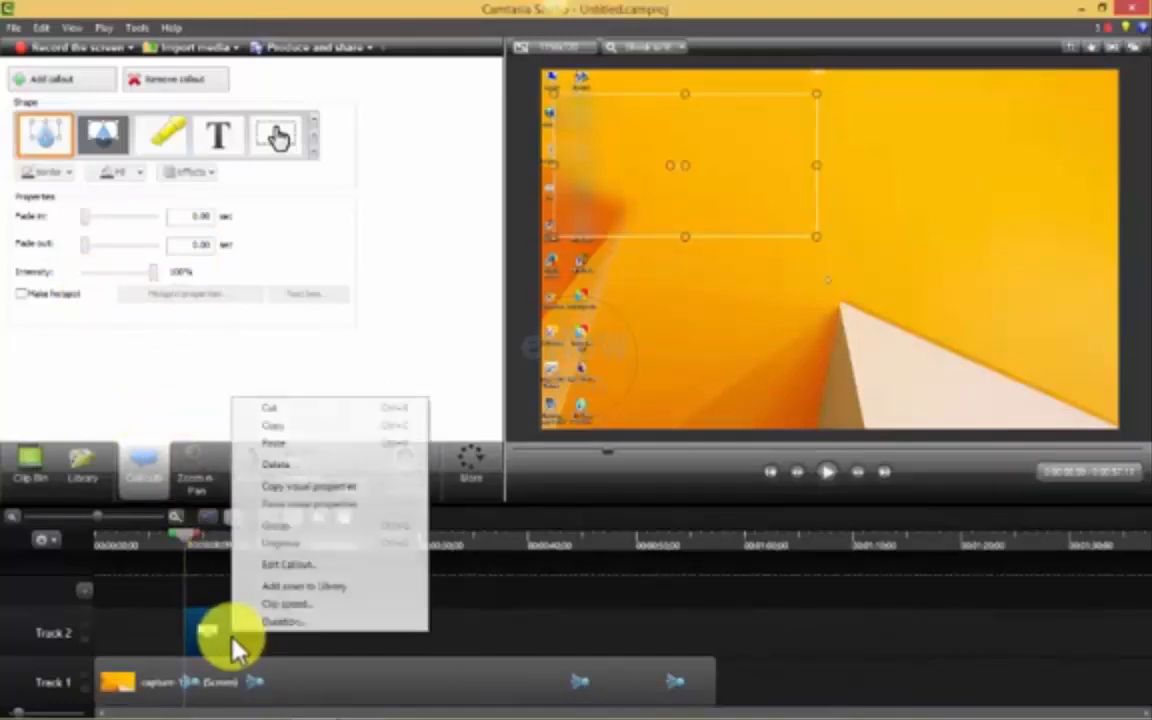
{"action": "left_click", "coordinate": [272, 465]}
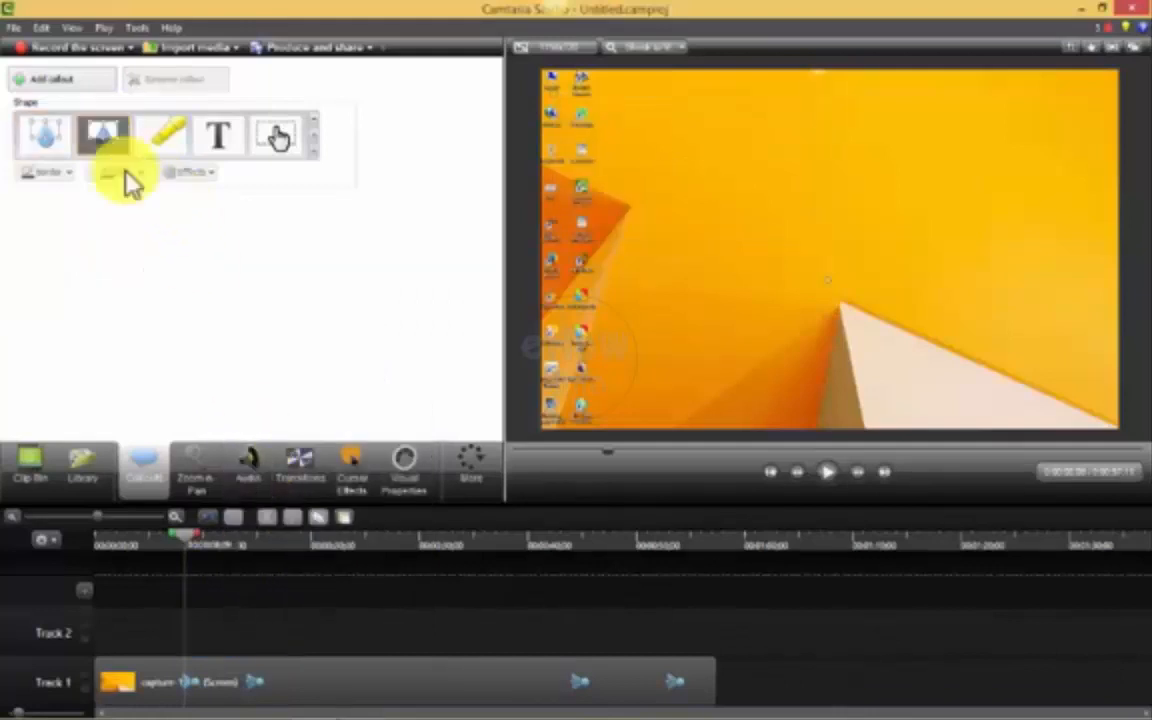
Add a zoom at 0:00:20;19 that frames only the desktop icons in the recording's upper-left corner at 494% scale.
{"action": "left_click", "coordinate": [203, 478]}
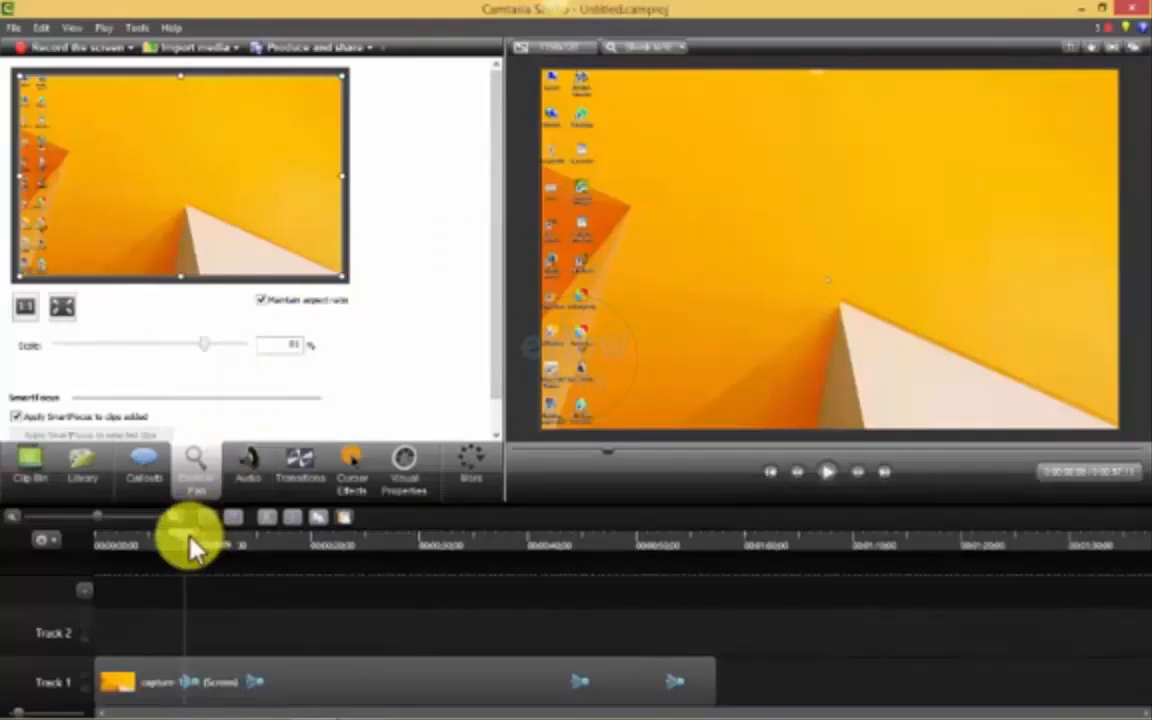
{"action": "left_click_drag", "start_coordinate": [190, 545], "coordinate": [326, 561]}
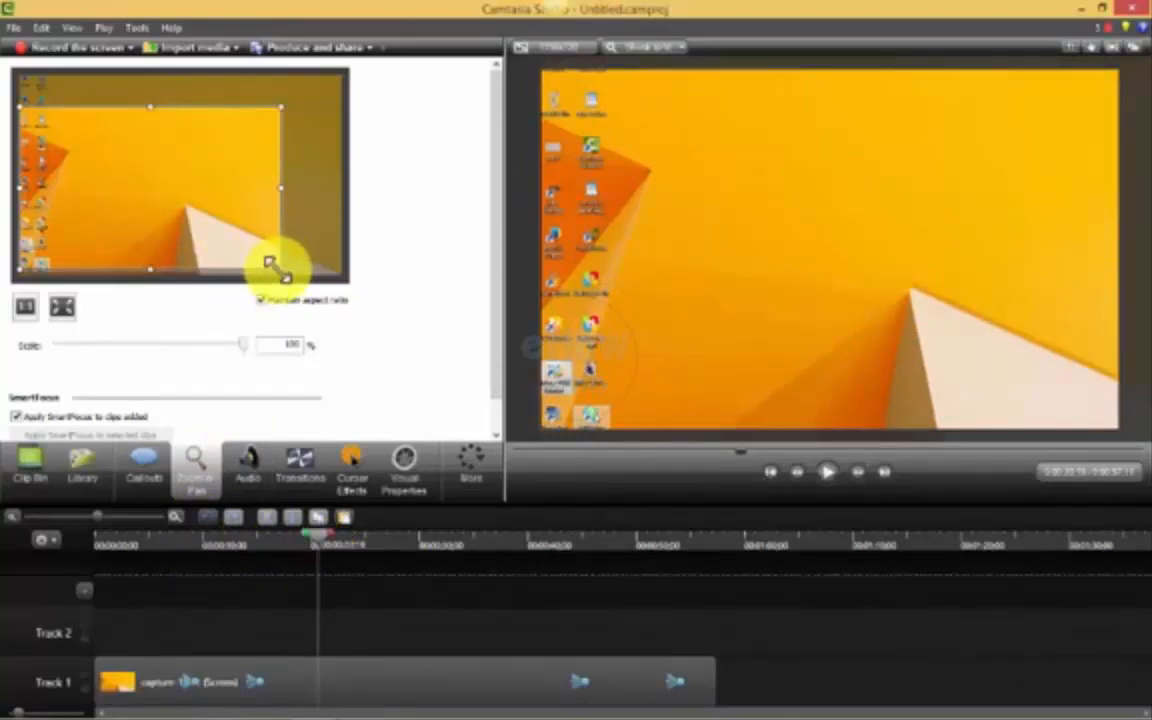
{"action": "left_click_drag", "start_coordinate": [270, 263], "coordinate": [55, 82]}
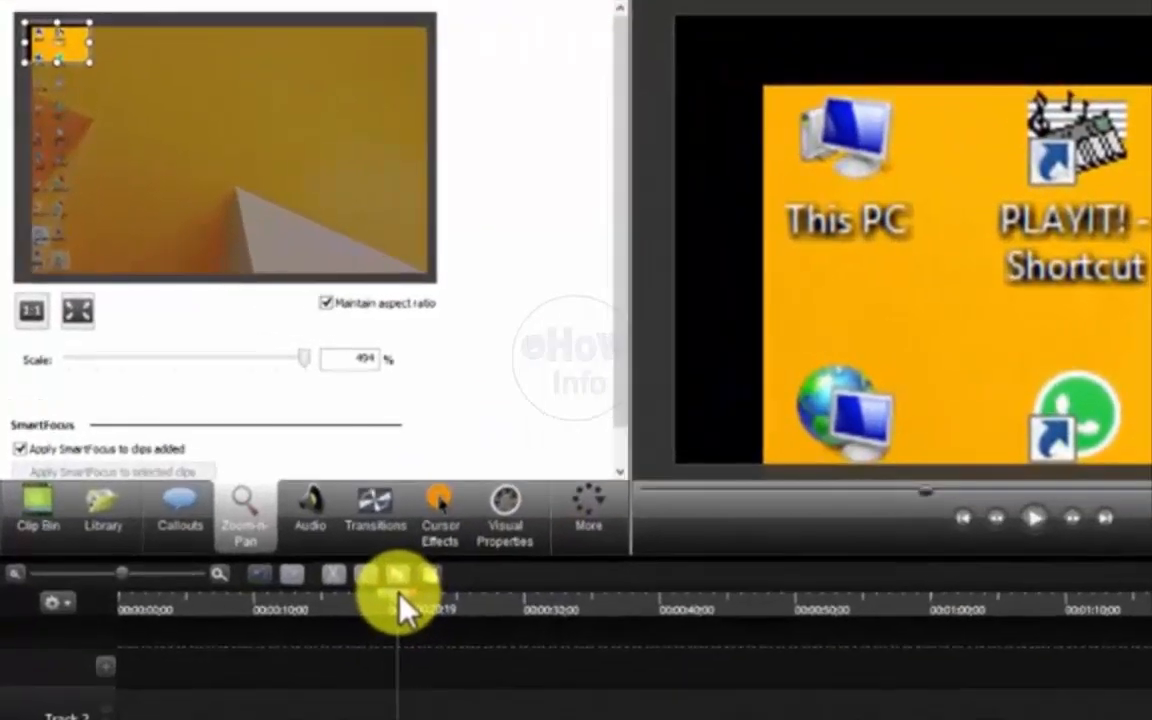
Zoom back out to the full frame at 0:00:23;07 and play back both zooms from just before the zoom-in.
{"action": "left_click_drag", "start_coordinate": [400, 605], "coordinate": [441, 624]}
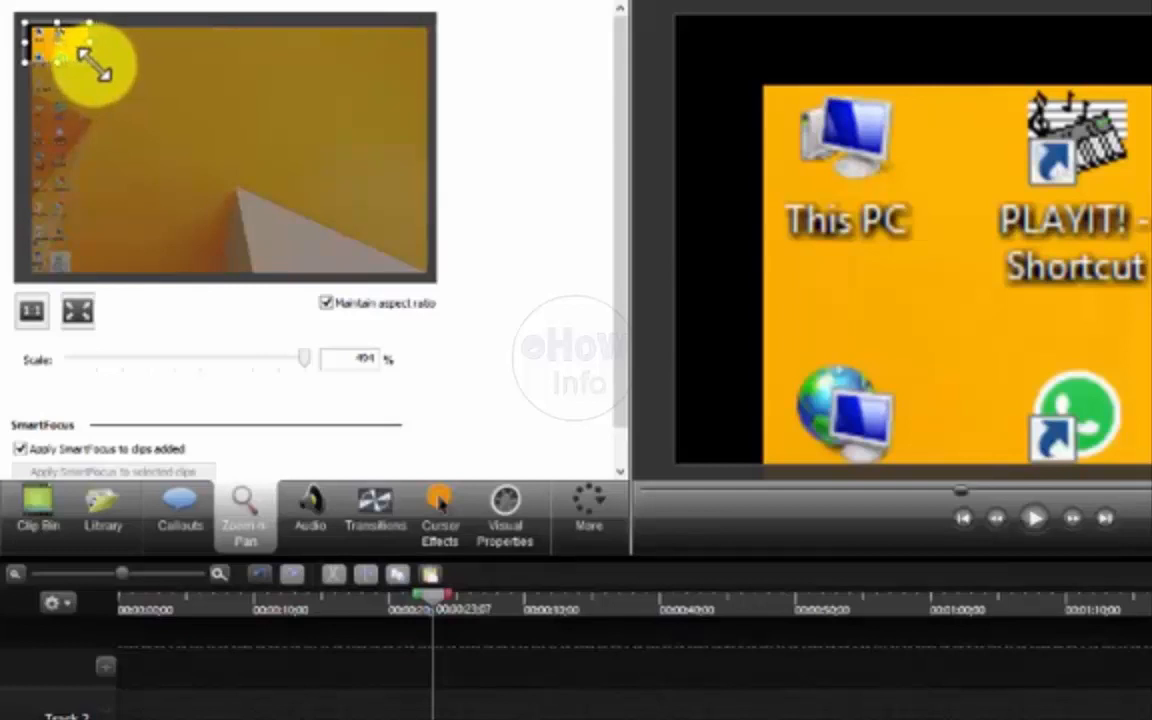
{"action": "left_click_drag", "start_coordinate": [93, 57], "coordinate": [441, 282]}
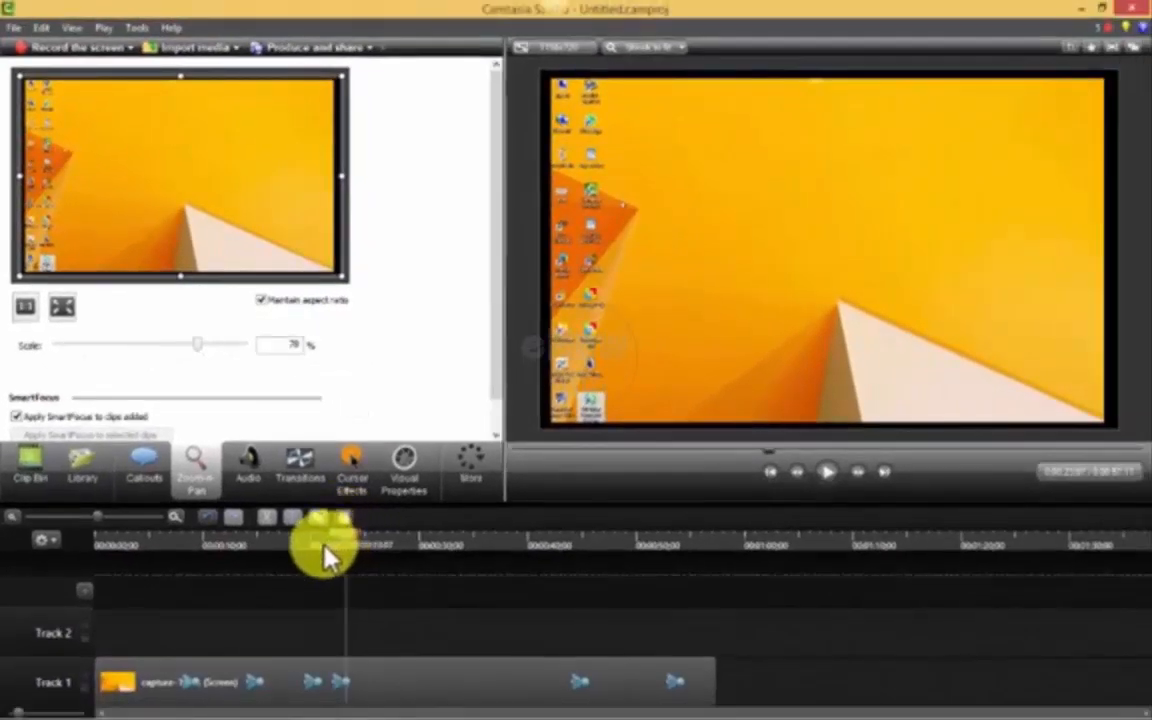
{"action": "left_click_drag", "start_coordinate": [327, 557], "coordinate": [310, 562]}
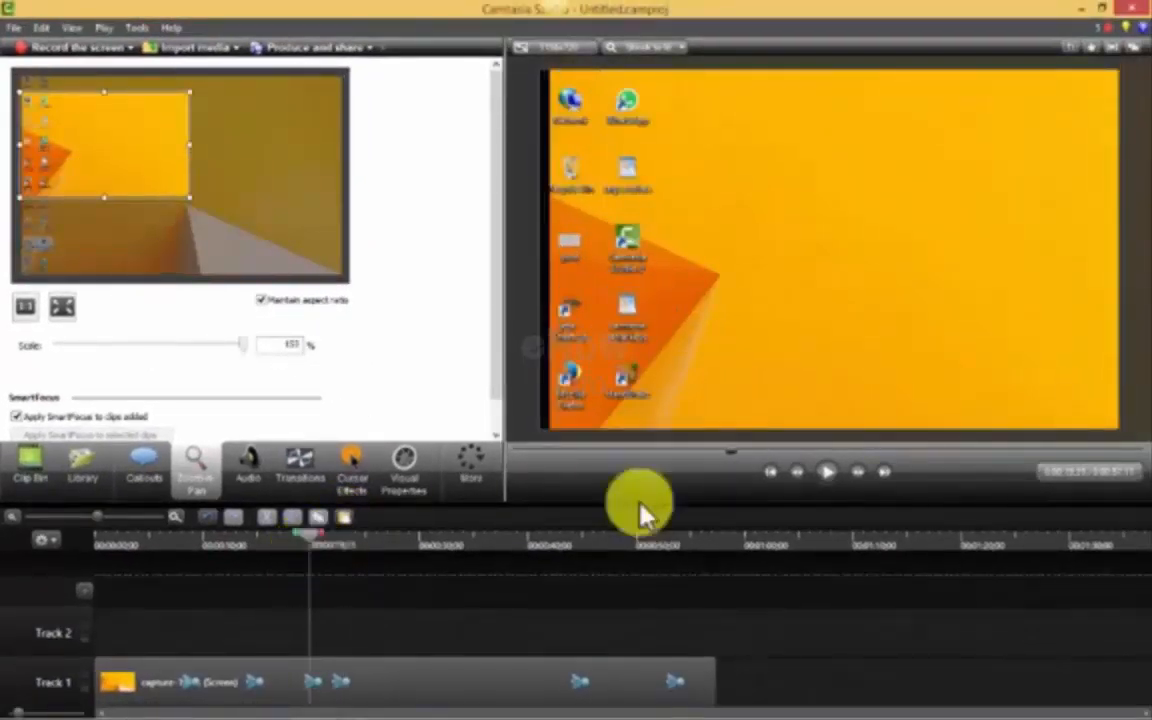
{"action": "left_click", "coordinate": [828, 478]}
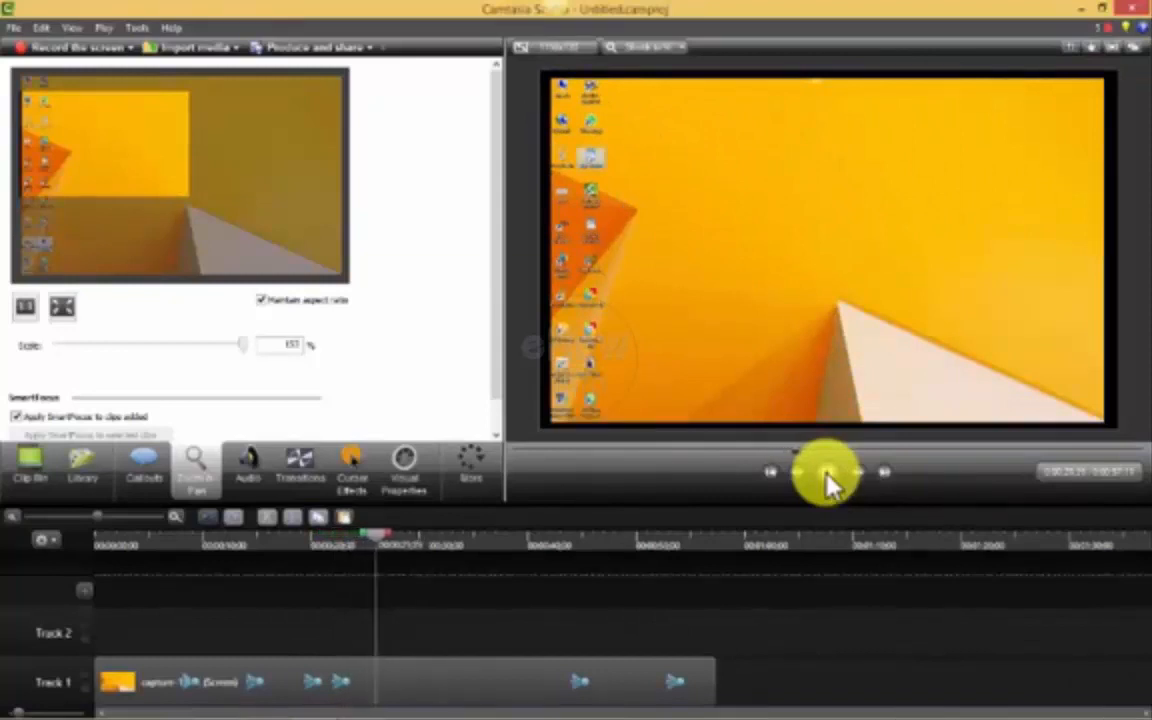
{"action": "left_click", "coordinate": [828, 478]}
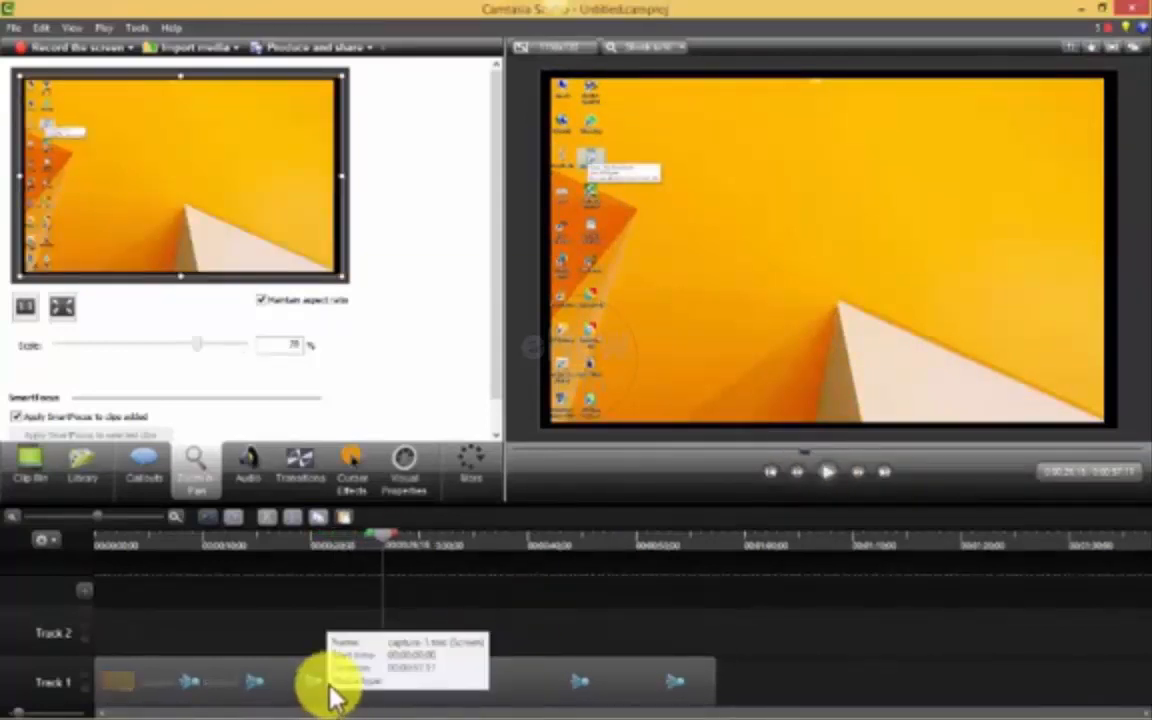
Lengthen the new zoom-in animation on Track 1 and play back that section from its start.
{"action": "mouse_move", "coordinate": [336, 684]}
{"action": "left_mouse_down"}
{"action": "mouse_move", "coordinate": [360, 684]}
{"action": "mouse_move", "coordinate": [334, 681]}
{"action": "mouse_move", "coordinate": [352, 679]}
{"action": "left_mouse_up"}
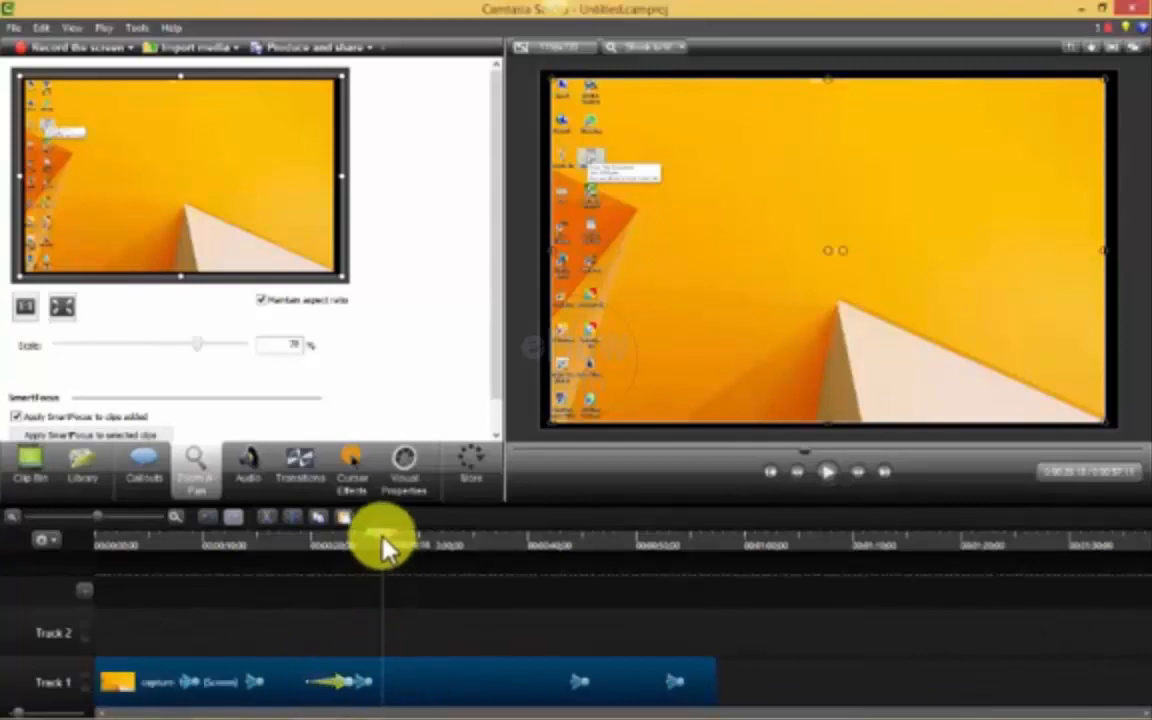
{"action": "left_click_drag", "start_coordinate": [384, 541], "coordinate": [309, 553]}
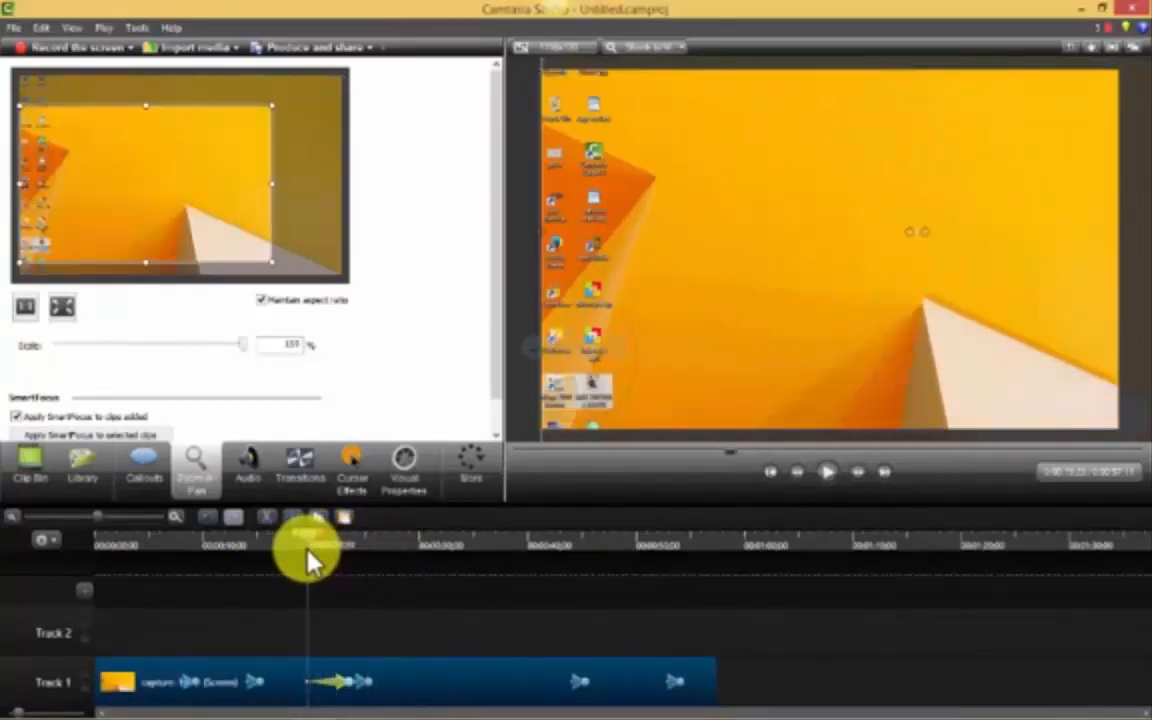
{"action": "left_click", "coordinate": [822, 480]}
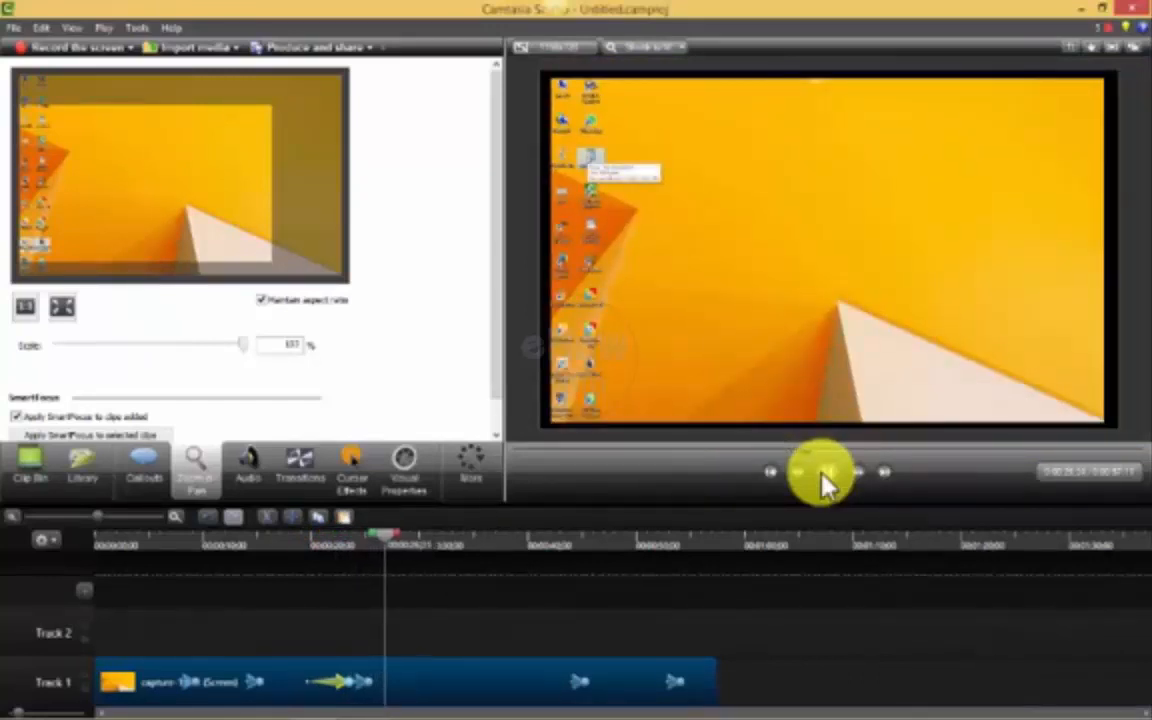
{"action": "left_click", "coordinate": [822, 478]}
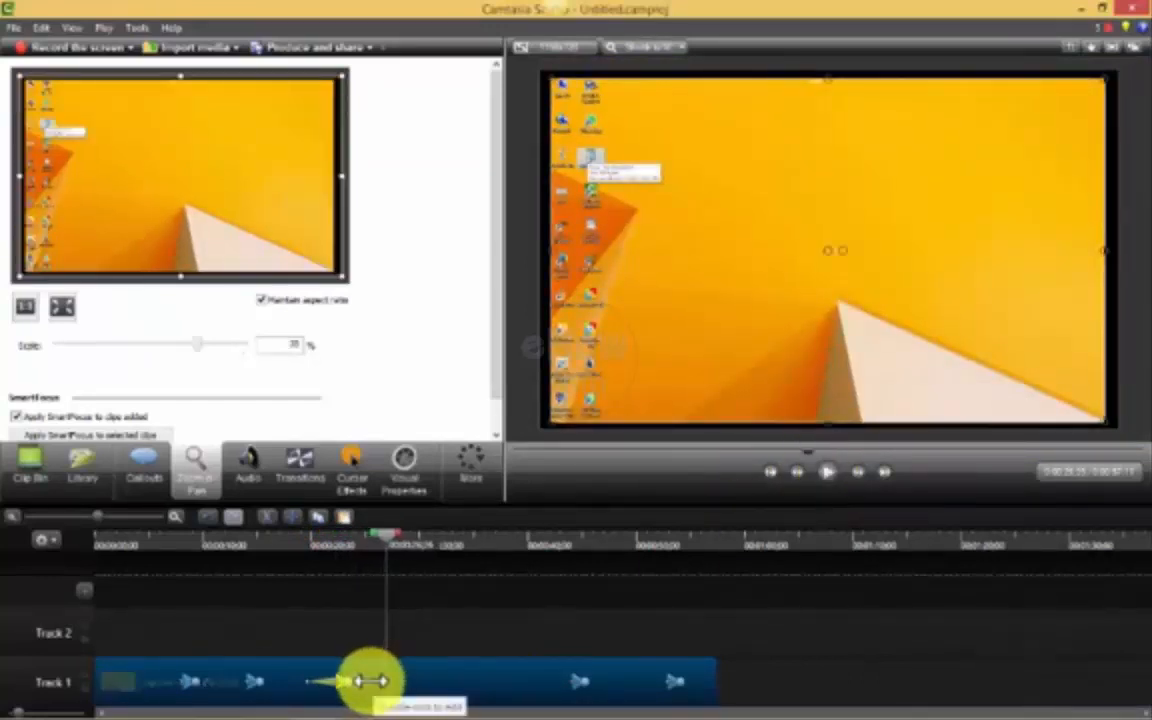
Lengthen the zoom-out animation that follows it on Track 1 and play the recording through to about 0:00:49.
{"action": "left_click_drag", "start_coordinate": [370, 681], "coordinate": [419, 681]}
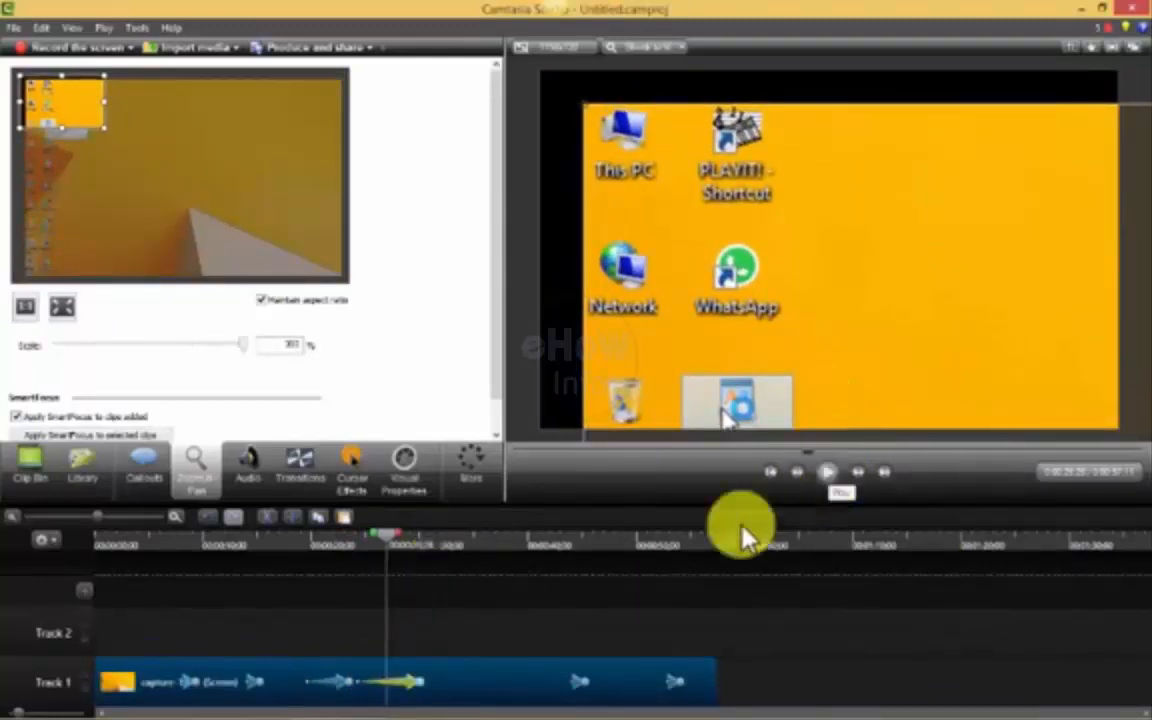
{"action": "left_click", "coordinate": [831, 476]}
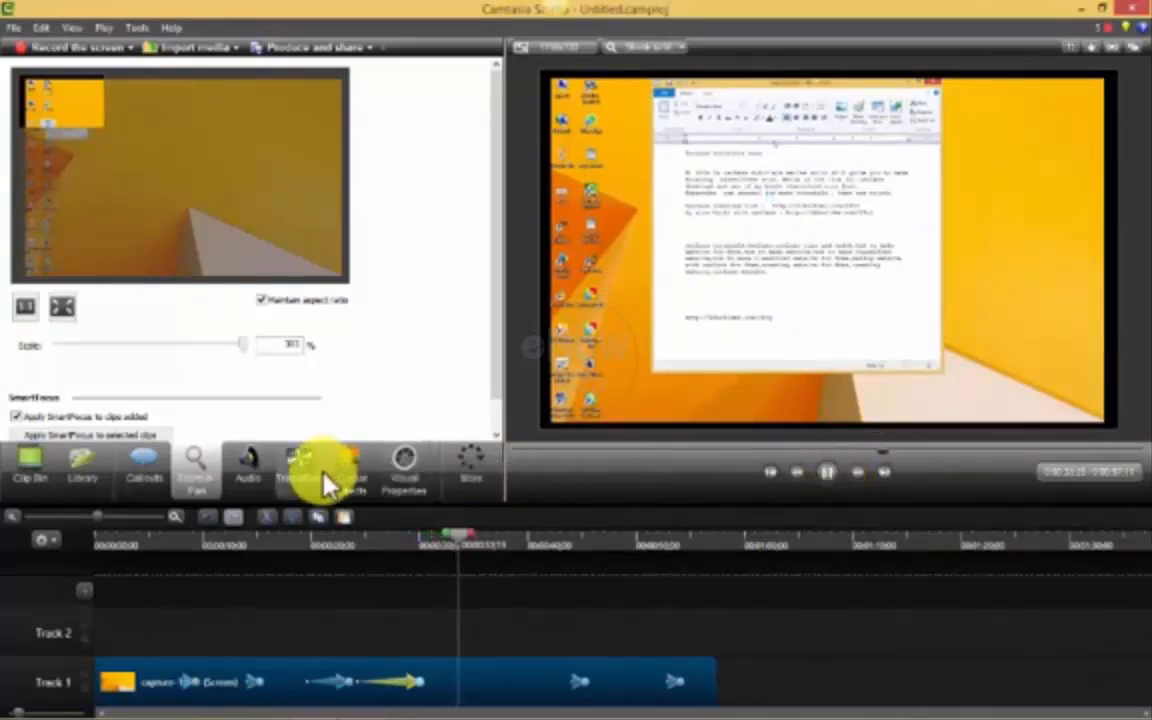
{"action": "mouse_move", "coordinate": [298, 478]}
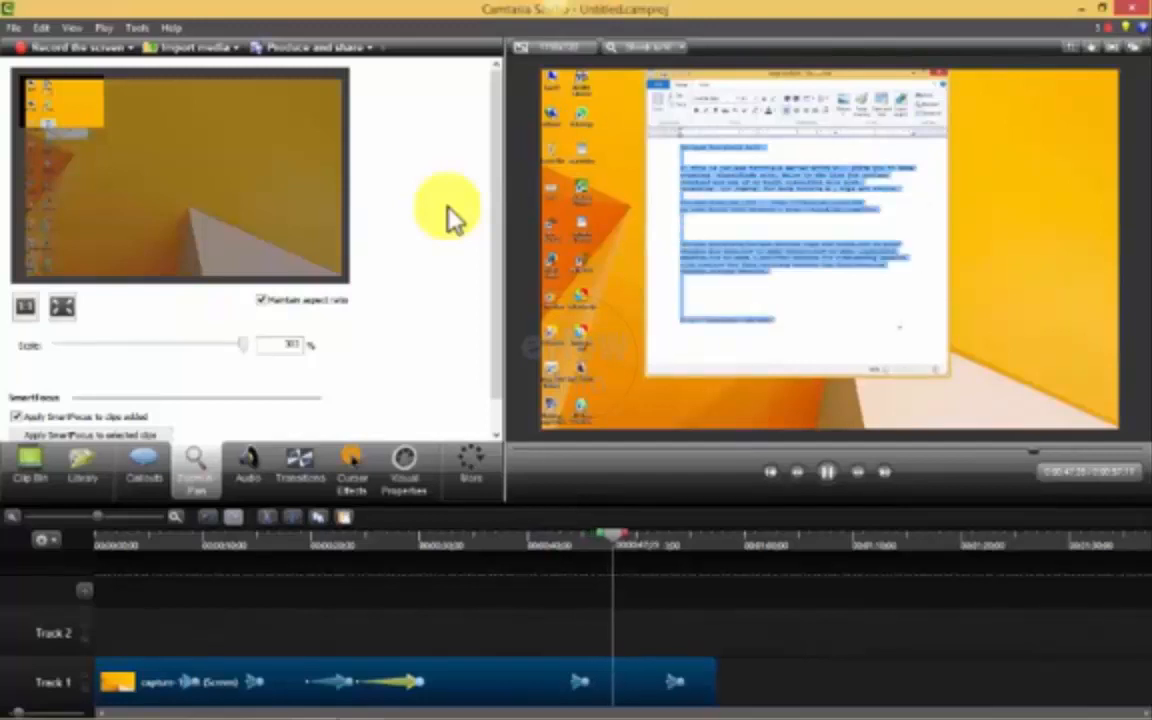
{"action": "left_click", "coordinate": [824, 477]}
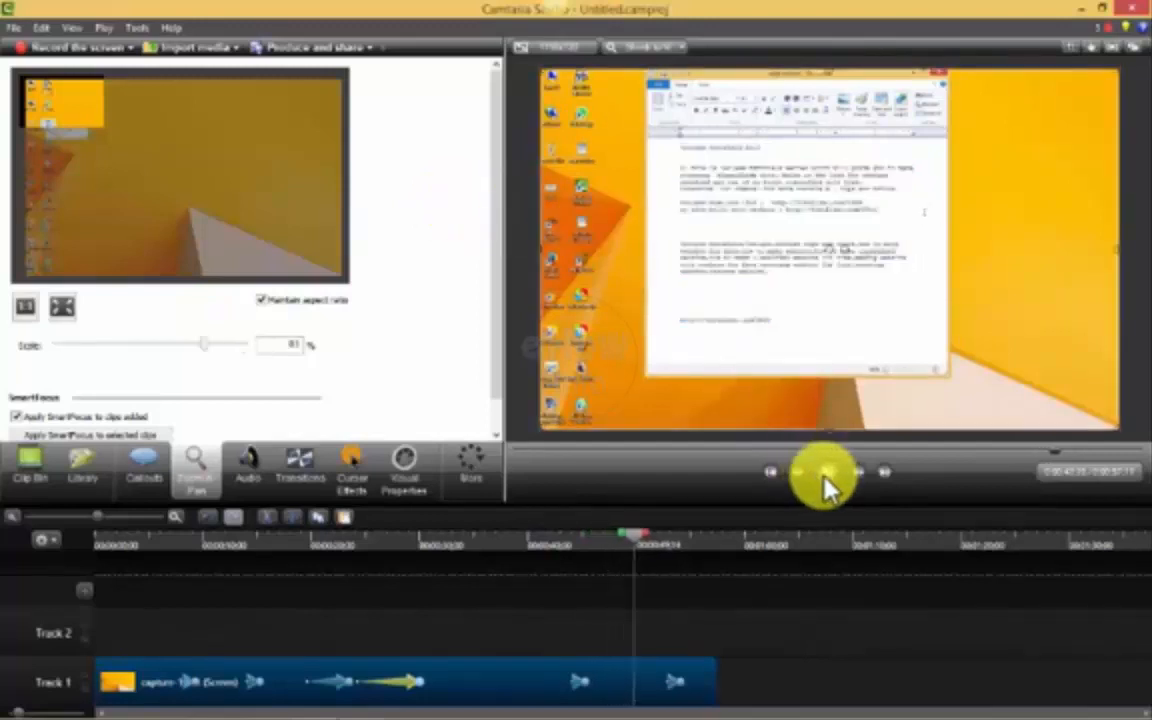